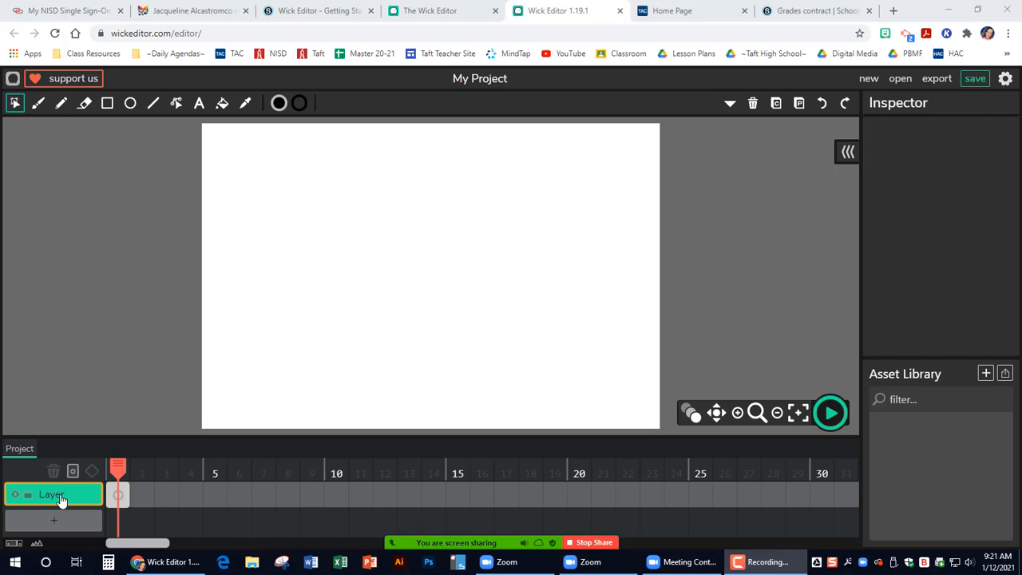
Rename the existing timeline layer to "Ball"
click(62, 501)
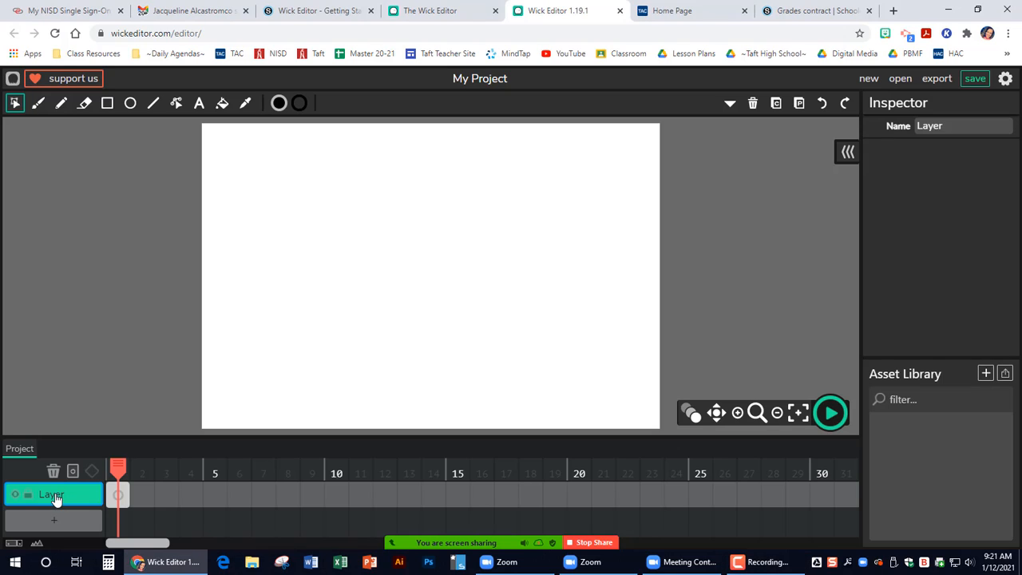
key(ctrl)
key(ctrl)
key(ctrl)
click(954, 125)
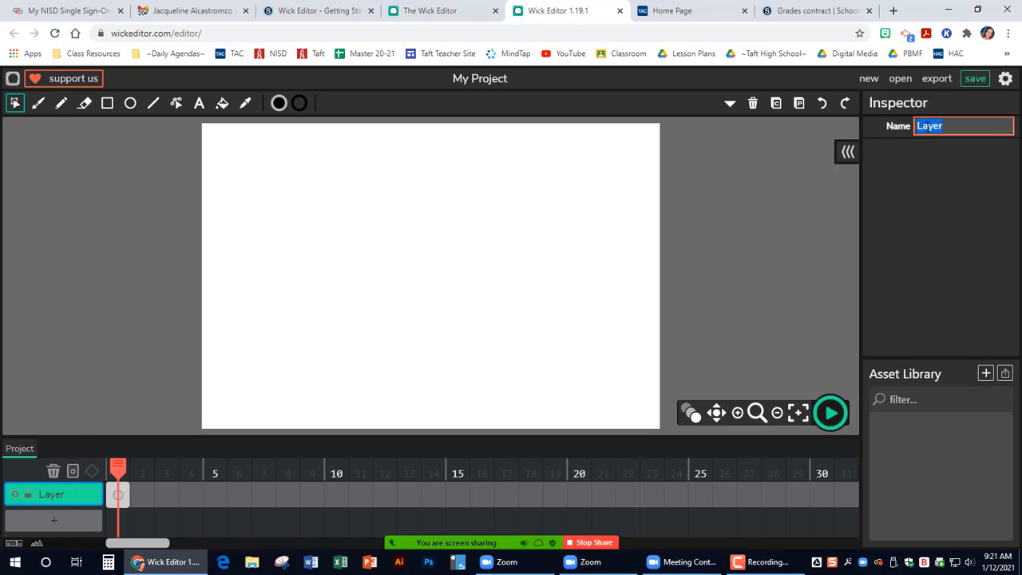
text(B)
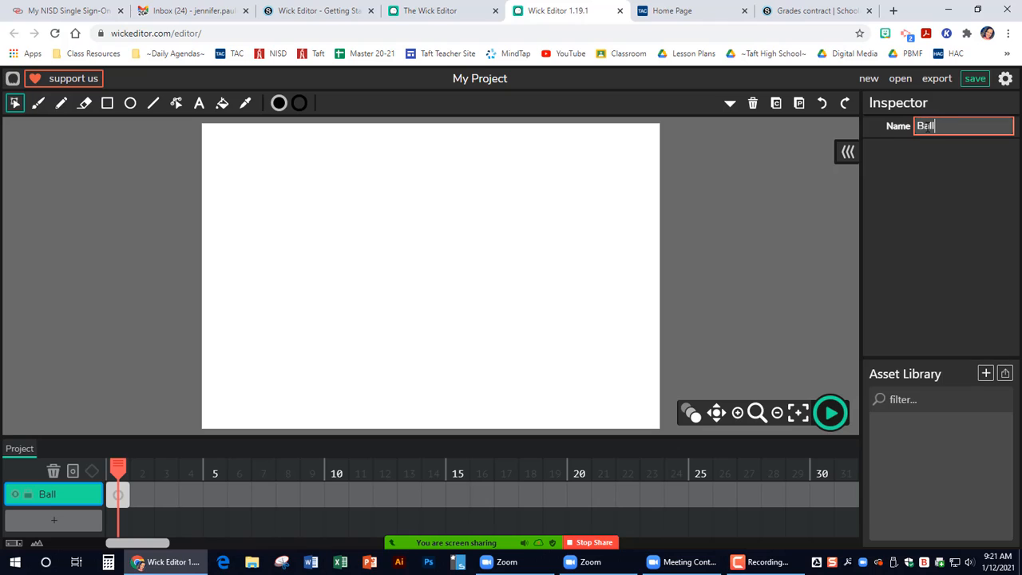
text(all)
click(751, 288)
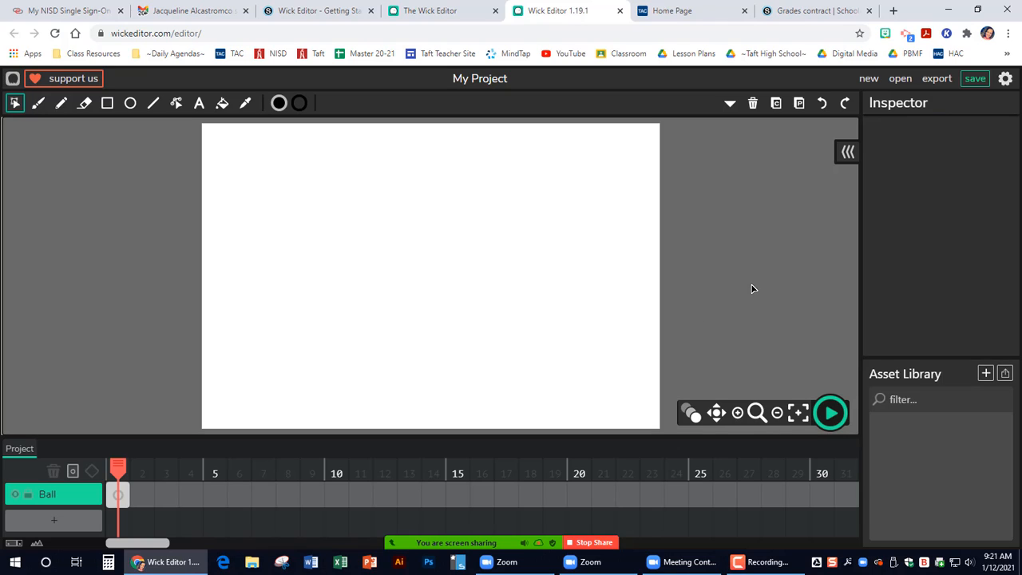
click(67, 503)
click(67, 503)
Set the project name to "Bouncing Ball" in the project settings and apply the change
click(1005, 80)
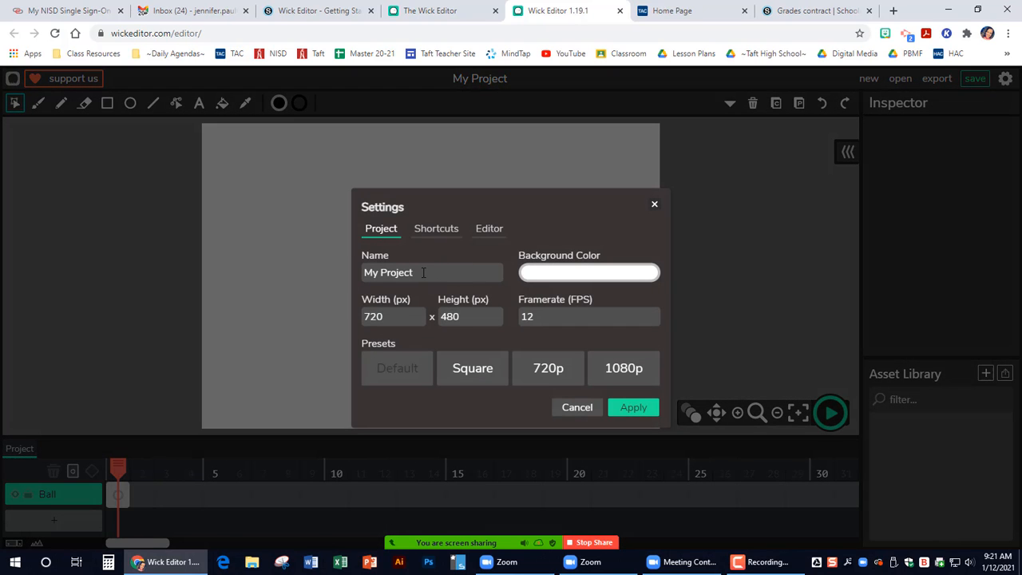
drag(412, 272, 353, 273)
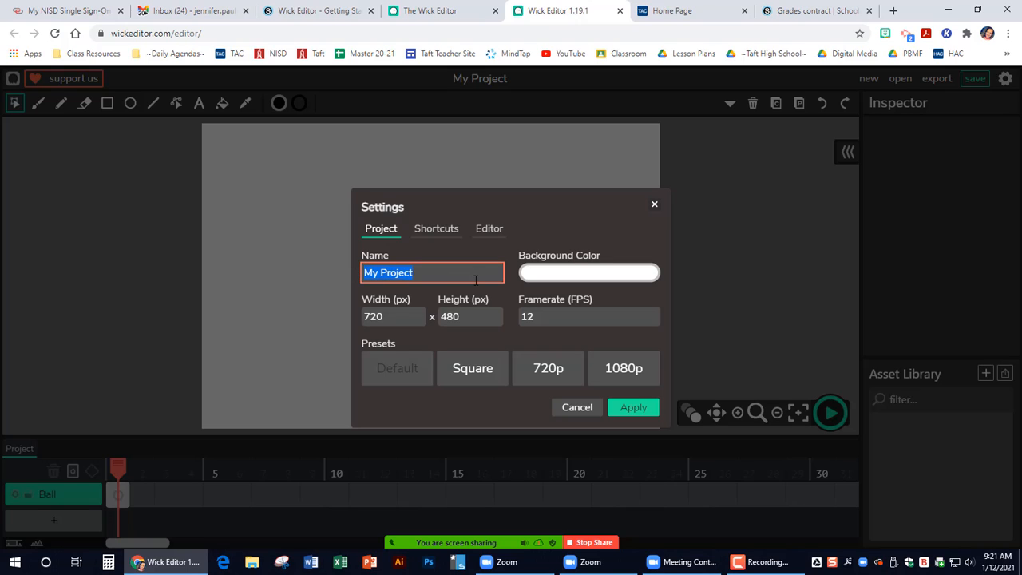
text(Bounc)
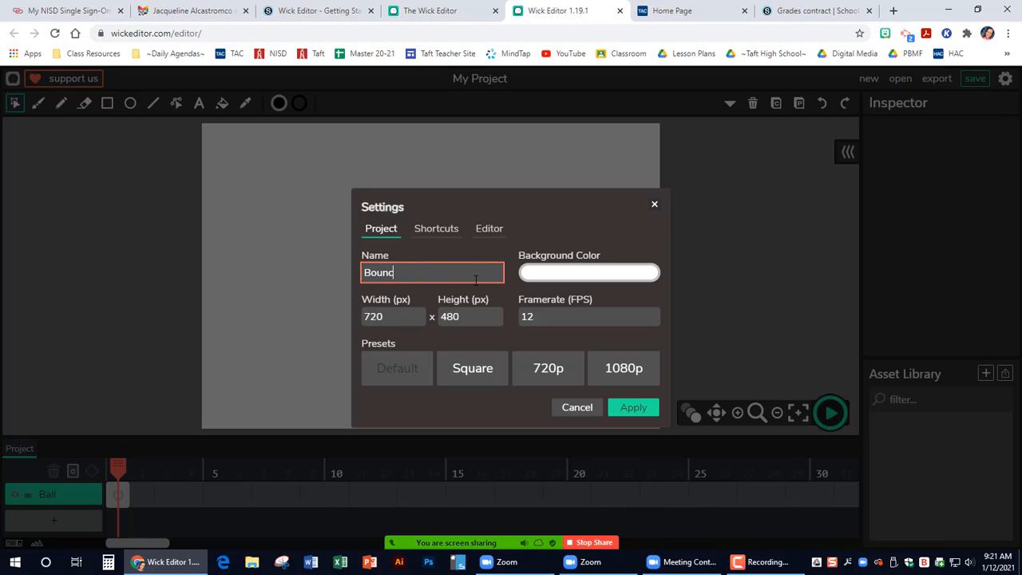
text(ing Ball)
click(554, 272)
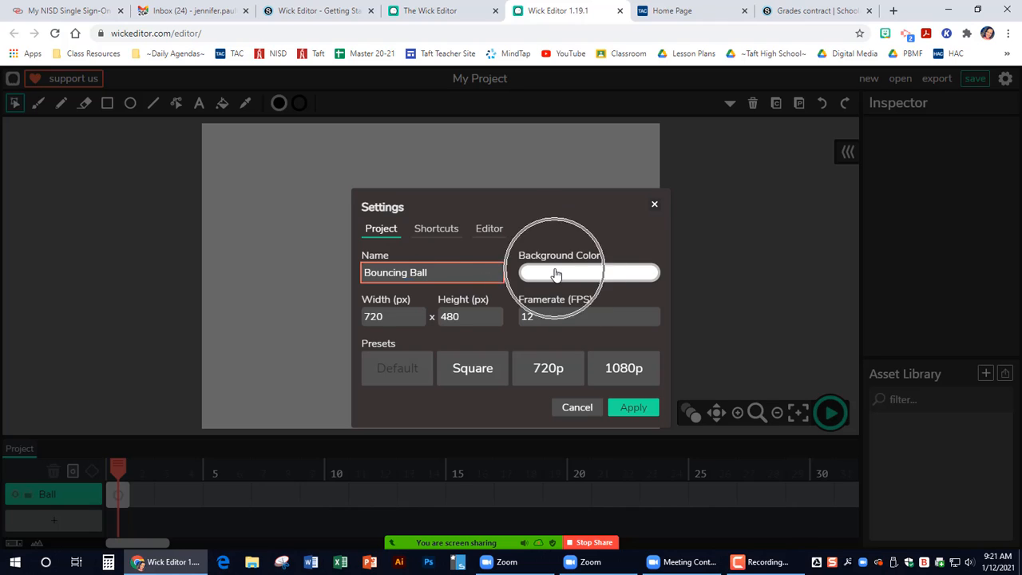
key(ctrl)
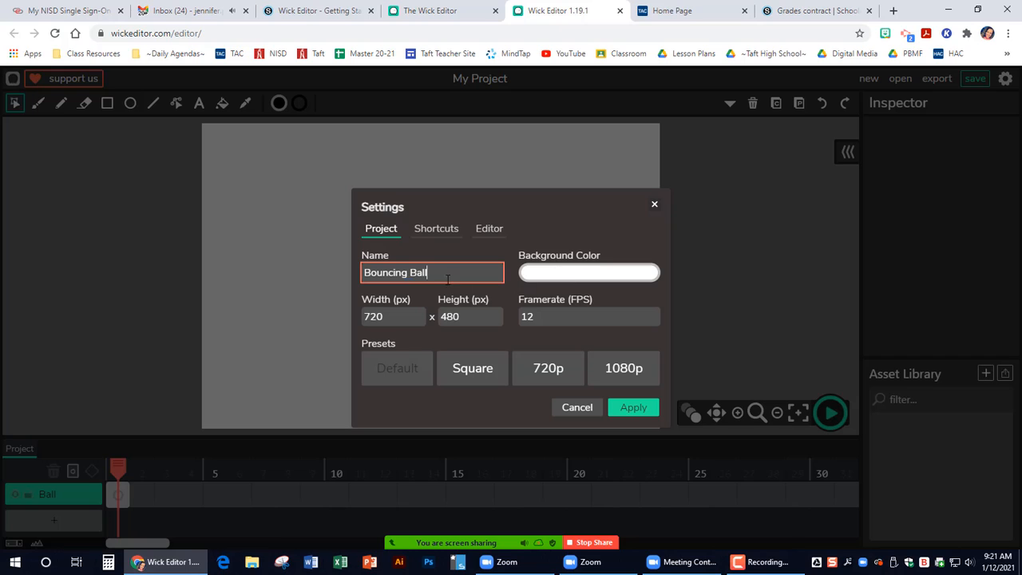
click(636, 407)
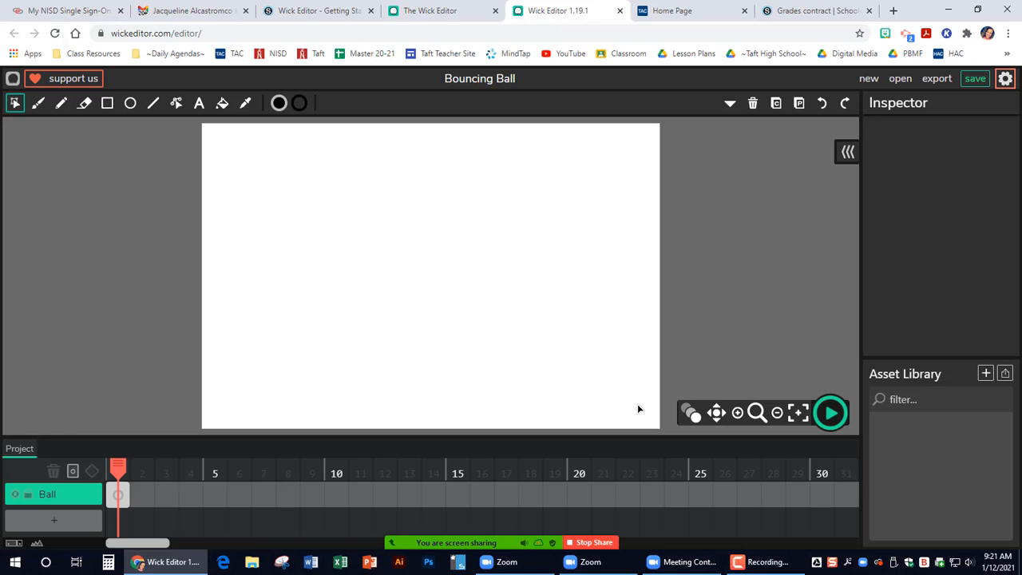
Draw a black ball outline on frame 1 with the Brush tool near the top centre of the canvas
click(119, 497)
click(38, 103)
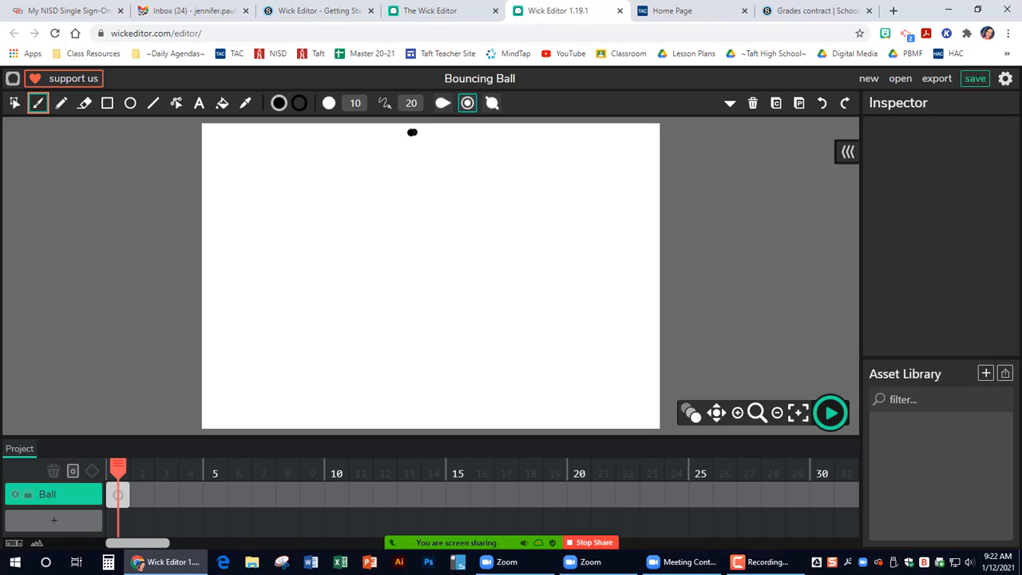
mouse_move(412, 132)
mouse_down()
mouse_move(389, 152)
mouse_move(386, 170)
mouse_move(431, 187)
mouse_move(452, 166)
mouse_move(439, 137)
mouse_move(407, 131)
mouse_up()
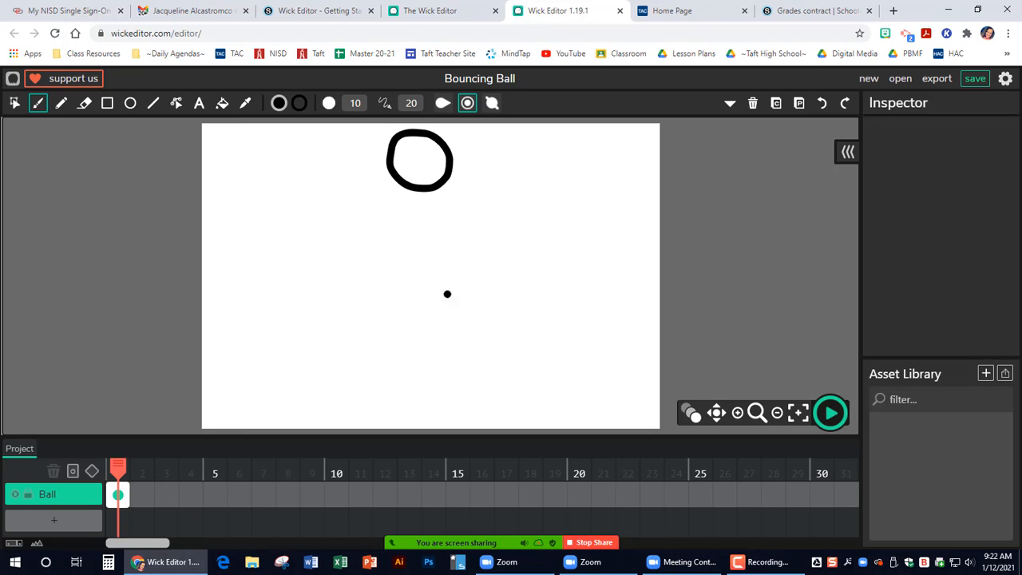
key(ctrl)
key(ctrl)
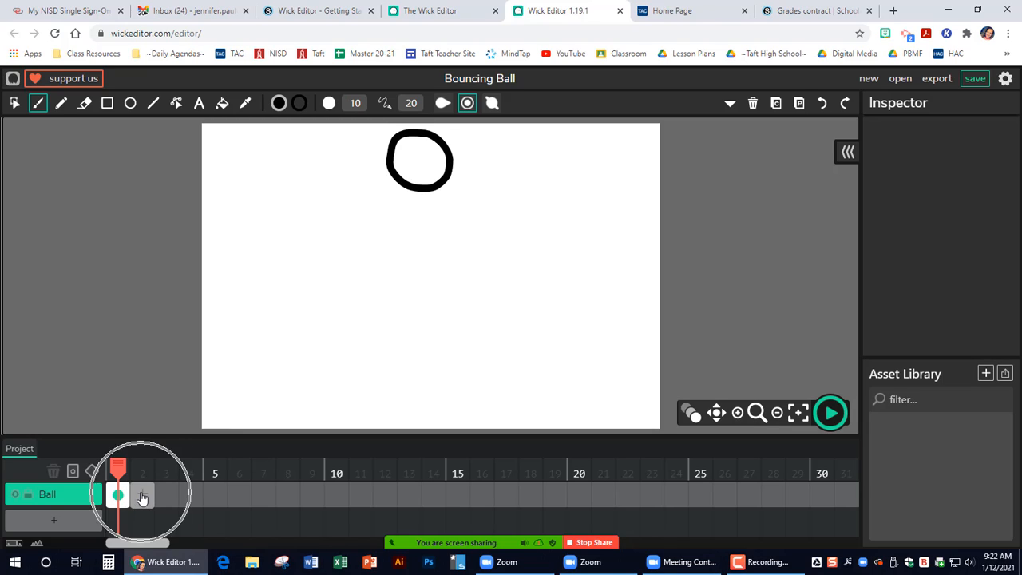
Add a second frame to the Ball layer and turn on onion skinning
click(142, 497)
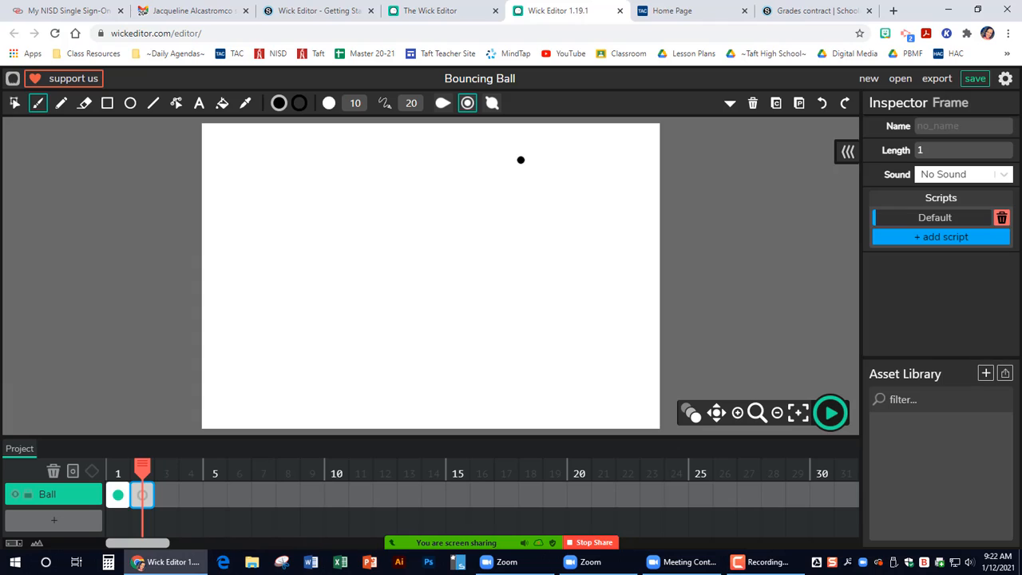
click(691, 414)
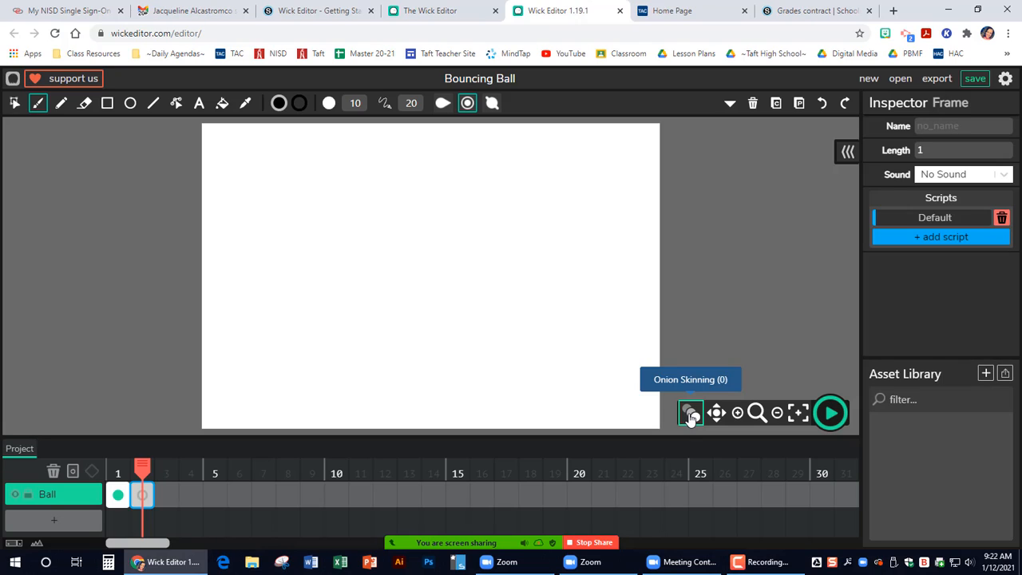
click(691, 415)
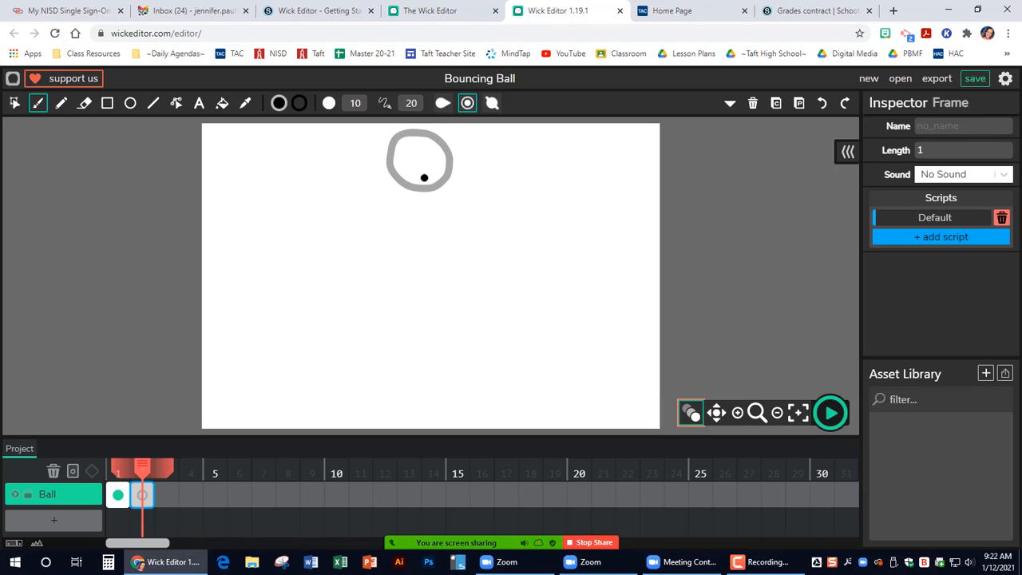
Brush a round ball outline on frame 2 slightly below the onion-skinned ball and overlapping it, redoing the first flattened attempt
mouse_move(421, 165)
mouse_down()
mouse_move(395, 198)
mouse_move(430, 212)
mouse_move(448, 204)
mouse_move(454, 186)
mouse_move(420, 164)
mouse_up()
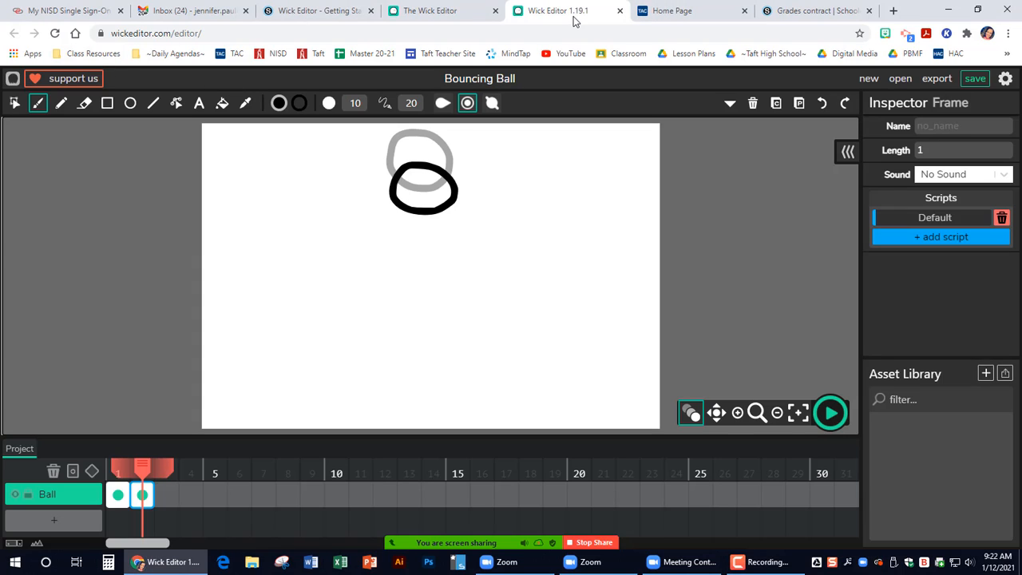
key(ctrl+z)
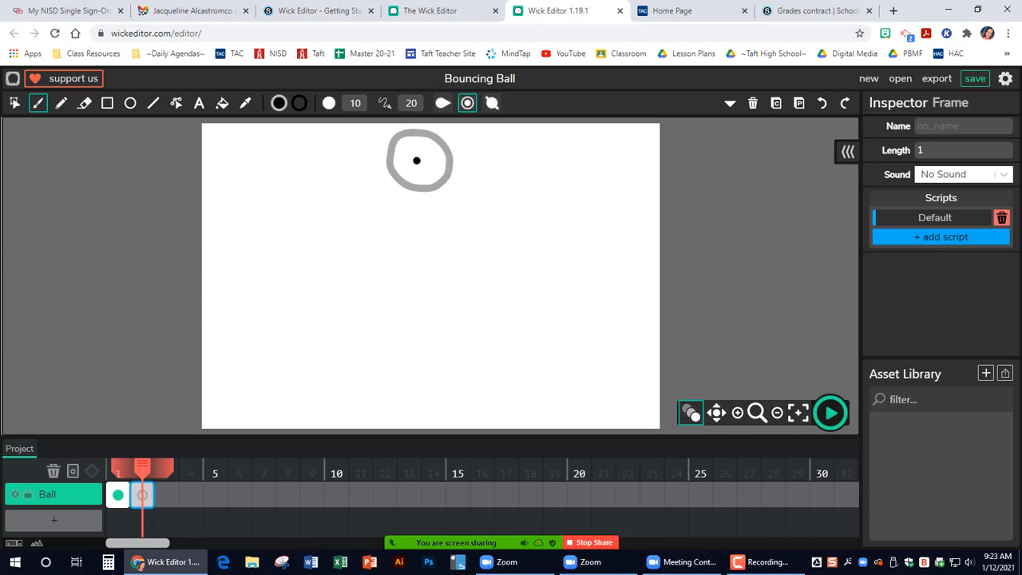
mouse_move(421, 167)
mouse_down()
mouse_move(397, 186)
mouse_move(398, 208)
mouse_move(417, 220)
mouse_move(441, 218)
mouse_move(456, 199)
mouse_move(441, 166)
mouse_up()
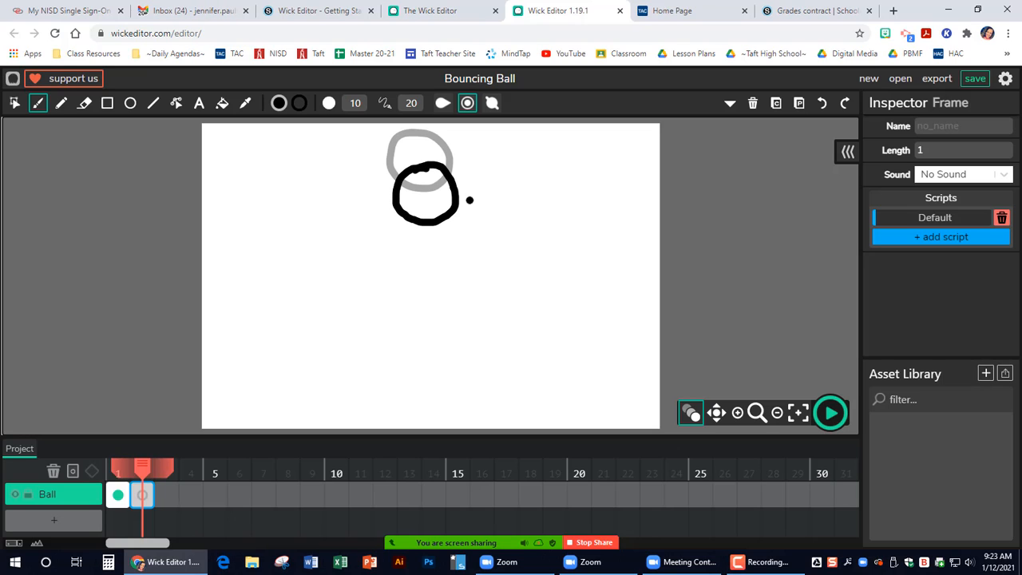
Add frames 3 to 7 and draw the ball progressively lower in each, ending just above the bottom of the canvas
click(167, 496)
mouse_move(424, 202)
mouse_down()
mouse_move(394, 227)
mouse_move(408, 260)
mouse_move(427, 263)
mouse_move(452, 233)
mouse_move(425, 197)
mouse_move(408, 219)
mouse_move(433, 251)
mouse_move(457, 235)
mouse_move(429, 197)
mouse_up()
key(ctrl+z)
click(191, 495)
drag(431, 241, 435, 240)
click(215, 495)
drag(432, 280, 431, 314)
click(239, 494)
click(263, 495)
mouse_move(435, 361)
mouse_down()
mouse_move(422, 395)
mouse_move(465, 404)
mouse_move(478, 383)
mouse_move(467, 363)
mouse_move(444, 358)
mouse_move(413, 362)
mouse_move(407, 392)
mouse_move(438, 408)
mouse_move(462, 399)
mouse_move(461, 361)
mouse_move(435, 352)
mouse_up()
key(ctrl+z)
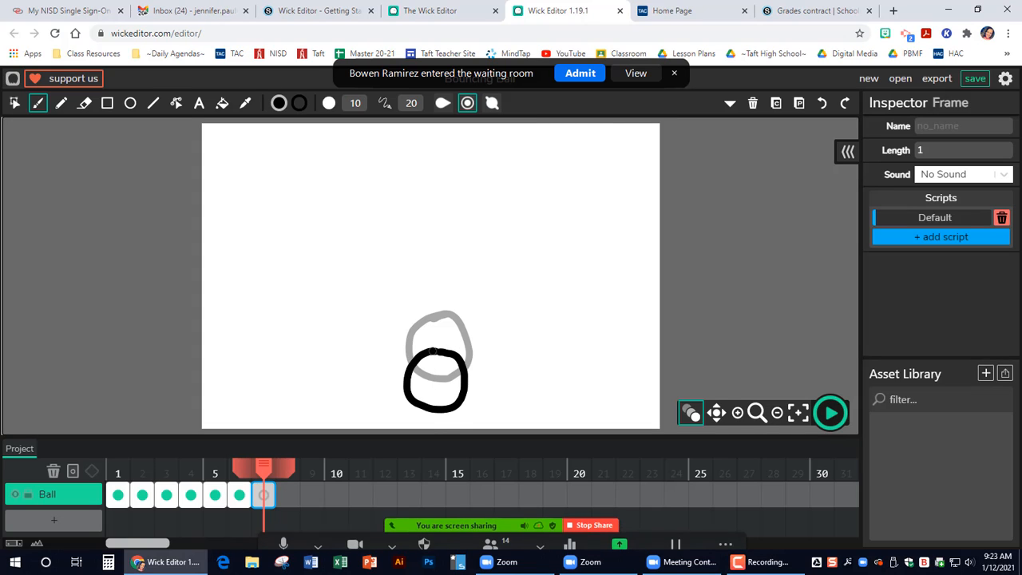
Admit the waiting participant to the Zoom meeting
click(568, 73)
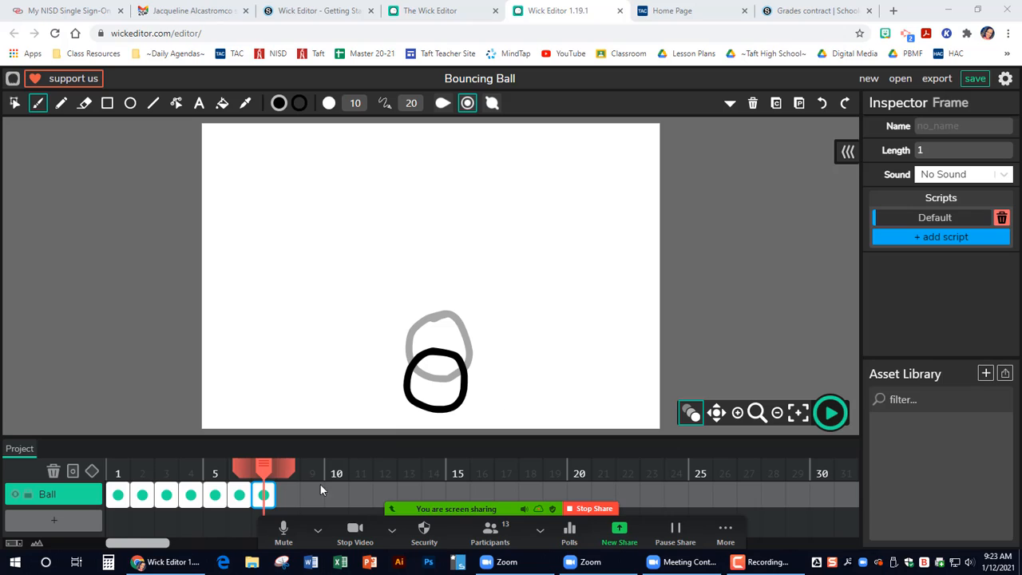
Add frame 8 and draw the ball squashed into a flat, wide oval against the bottom edge of the canvas
click(288, 495)
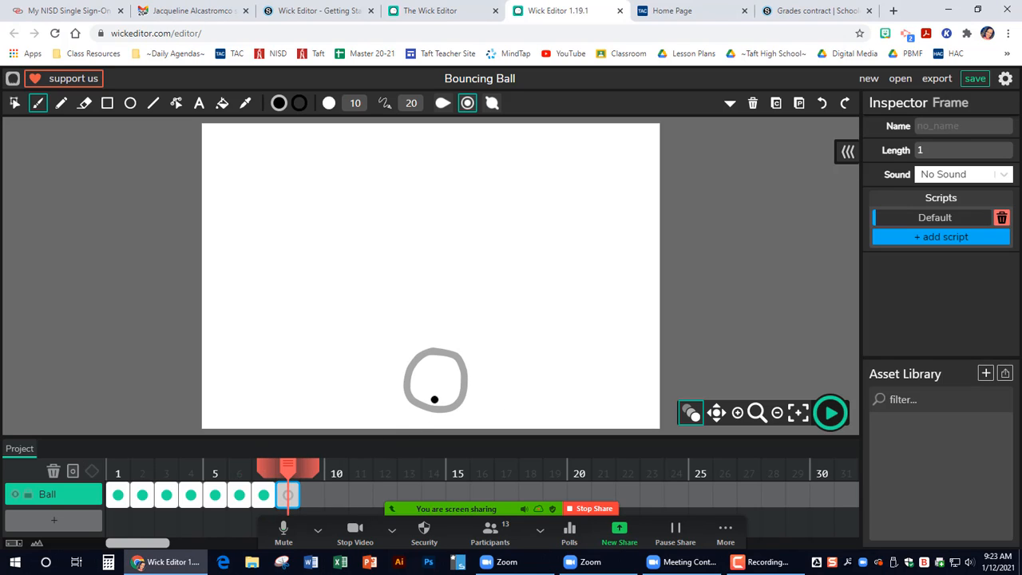
mouse_move(439, 394)
mouse_down()
mouse_move(405, 396)
mouse_move(397, 415)
mouse_move(459, 424)
mouse_move(473, 411)
mouse_move(426, 392)
mouse_move(412, 410)
mouse_move(438, 424)
mouse_move(457, 423)
mouse_move(438, 392)
mouse_move(420, 393)
mouse_move(411, 424)
mouse_move(452, 425)
mouse_move(472, 409)
mouse_move(431, 389)
mouse_move(439, 397)
mouse_move(413, 396)
mouse_move(397, 423)
mouse_move(448, 428)
mouse_move(482, 415)
mouse_move(462, 398)
mouse_move(431, 395)
mouse_up()
key(ctrl+z)
key(ctrl+z)
key(ctrl+z)
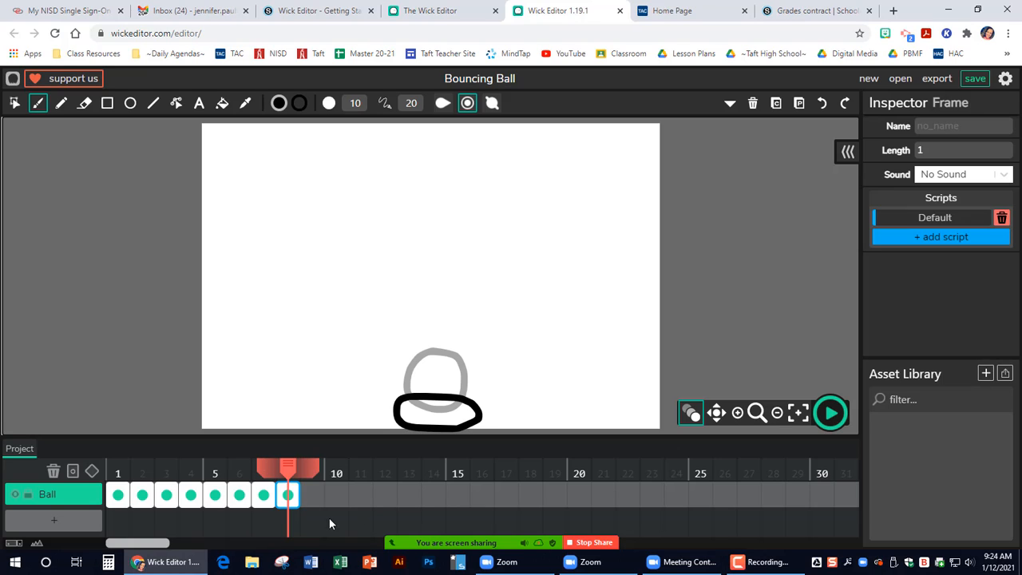
Add frames 9 to 15 and draw the ball progressively higher in each until it is back near the top of the canvas
click(314, 496)
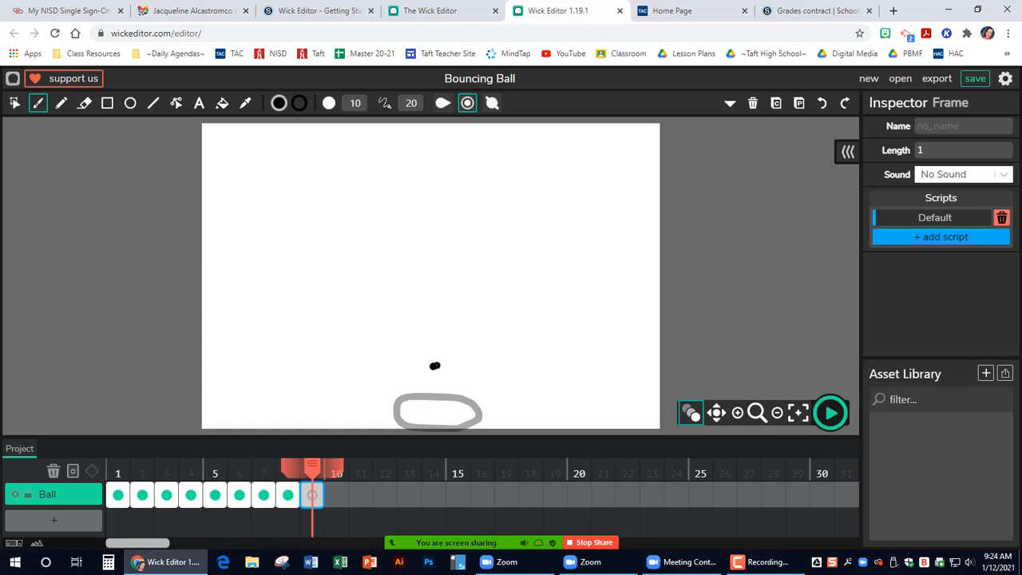
drag(433, 365, 437, 332)
click(336, 495)
click(361, 495)
mouse_move(435, 290)
mouse_down()
mouse_move(412, 349)
mouse_move(435, 290)
mouse_up()
click(385, 495)
drag(437, 249, 407, 276)
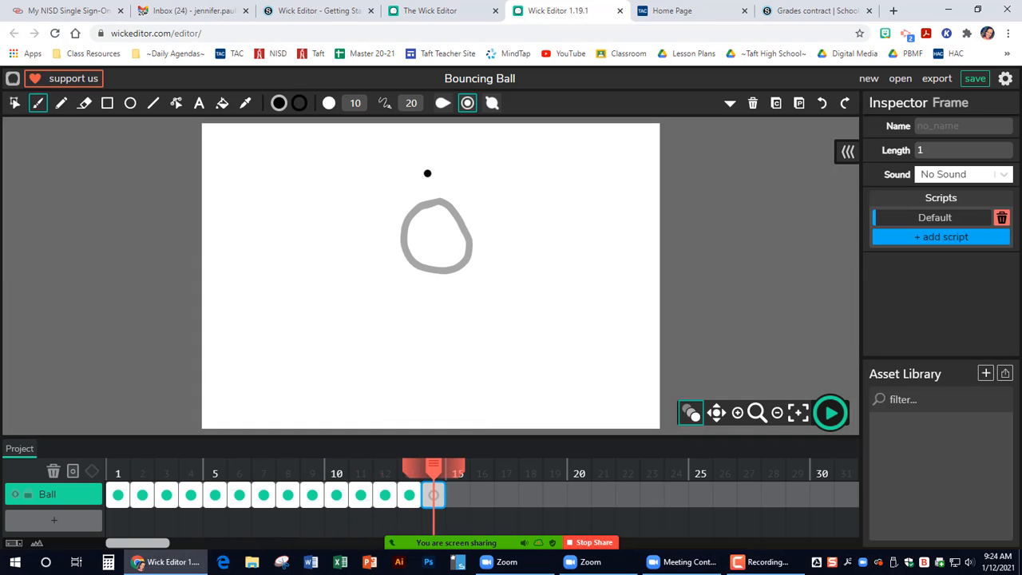
mouse_move(429, 172)
mouse_down()
mouse_move(420, 174)
mouse_move(431, 174)
mouse_up()
click(457, 495)
mouse_move(423, 137)
mouse_down()
mouse_move(463, 194)
mouse_move(424, 136)
mouse_up()
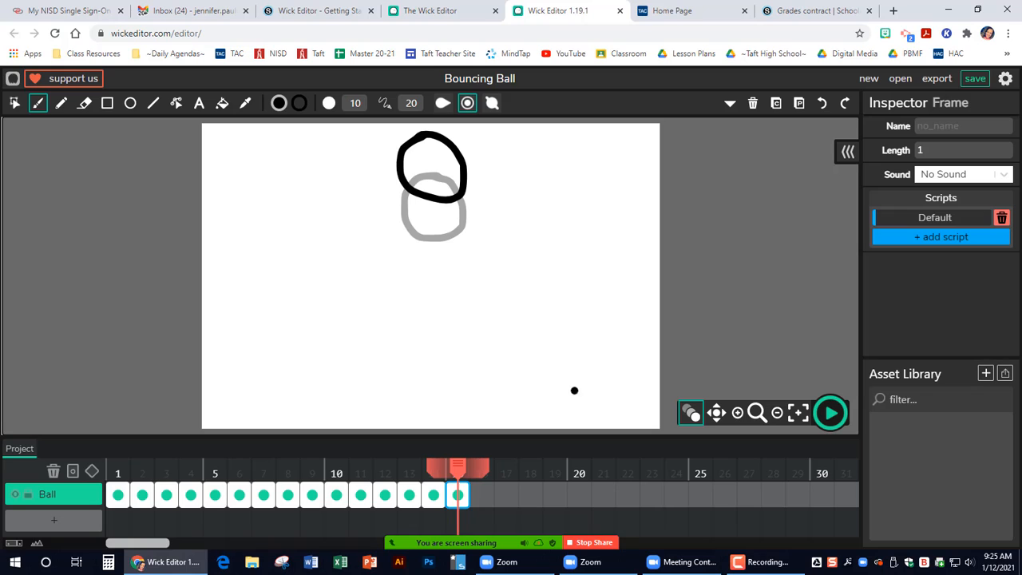
Play a preview of the bouncing ball animation and stop it
click(830, 413)
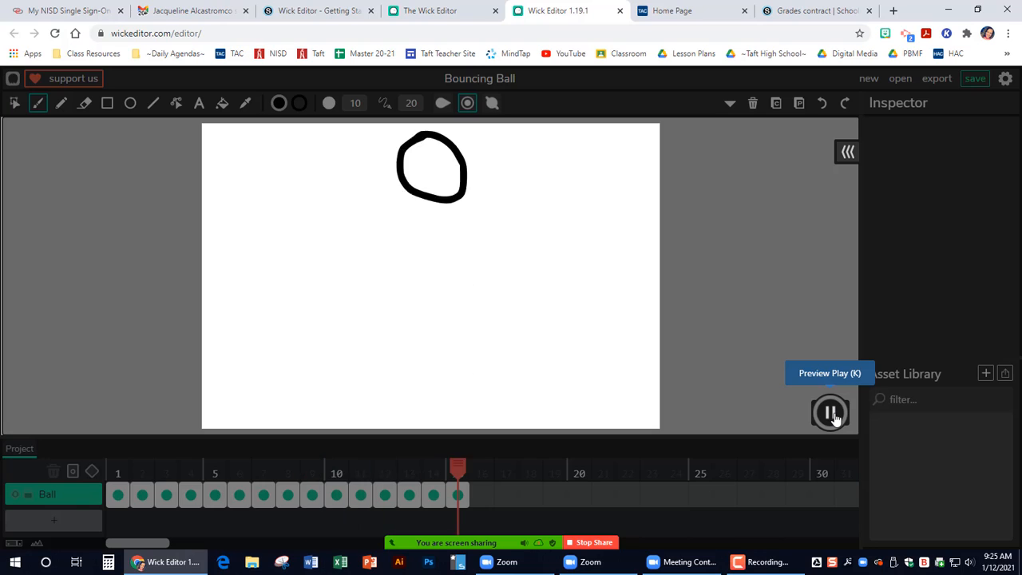
click(836, 419)
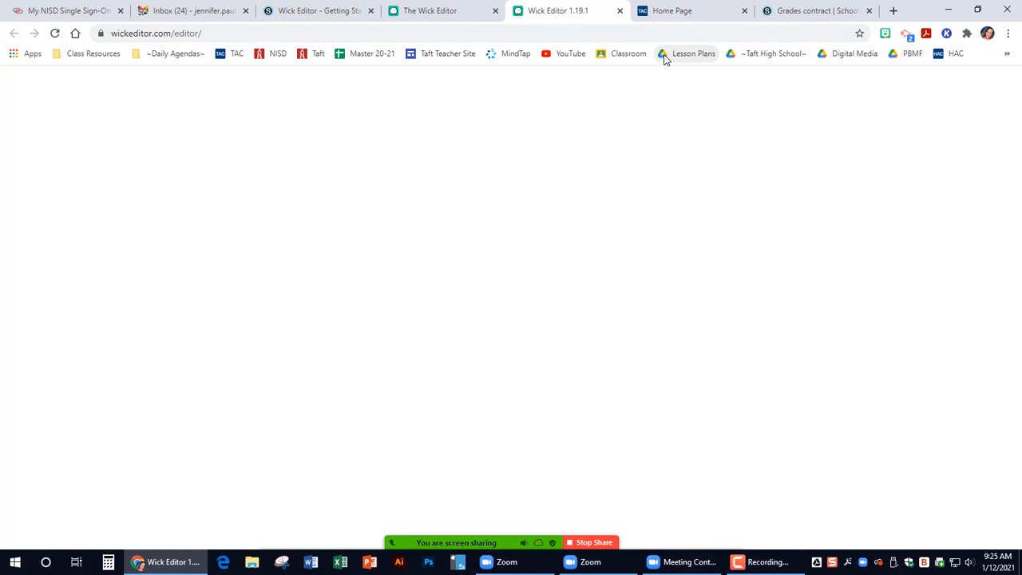
Reload the editor page and try to load the autosaved project
click(54, 32)
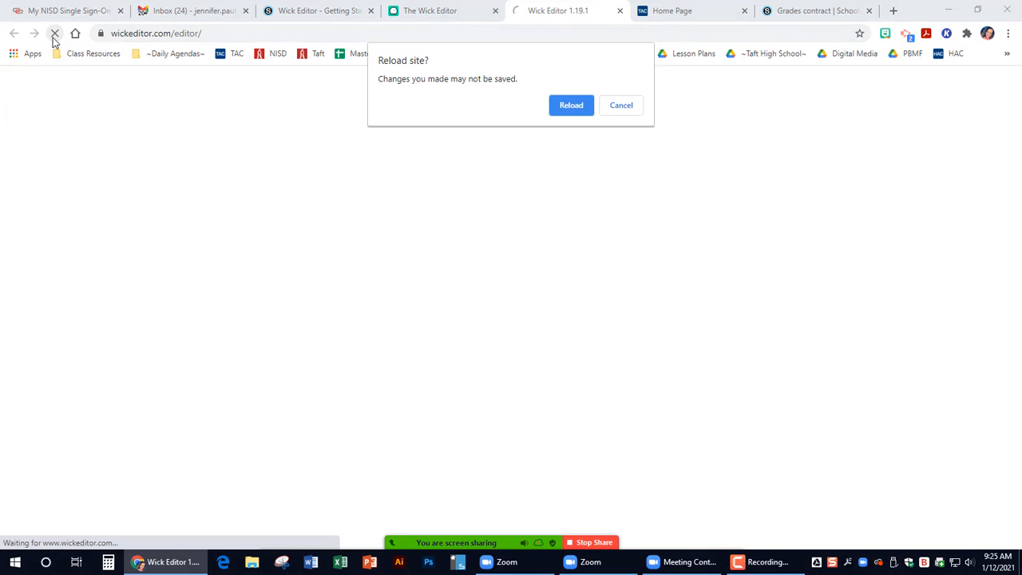
click(571, 113)
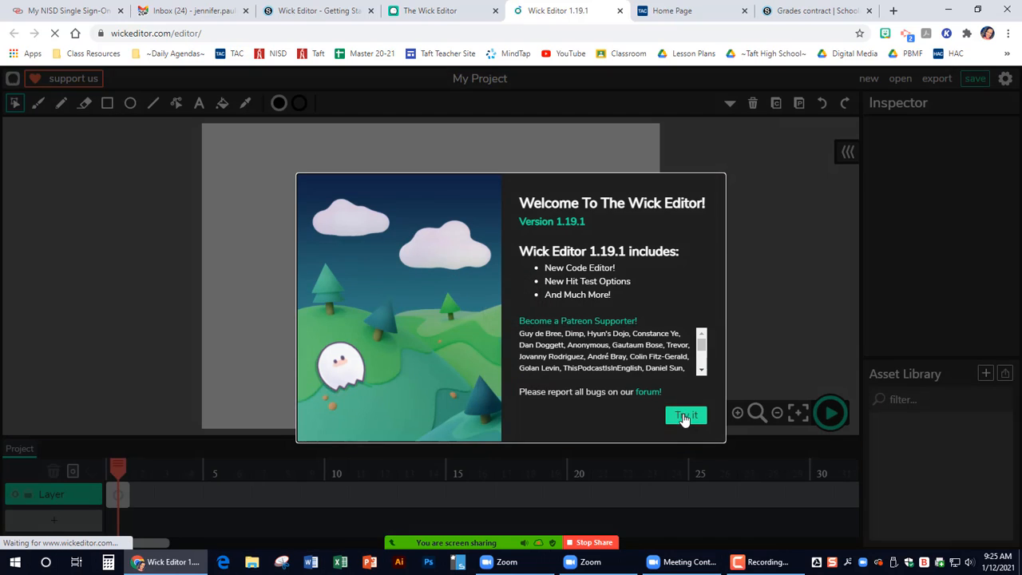
click(684, 413)
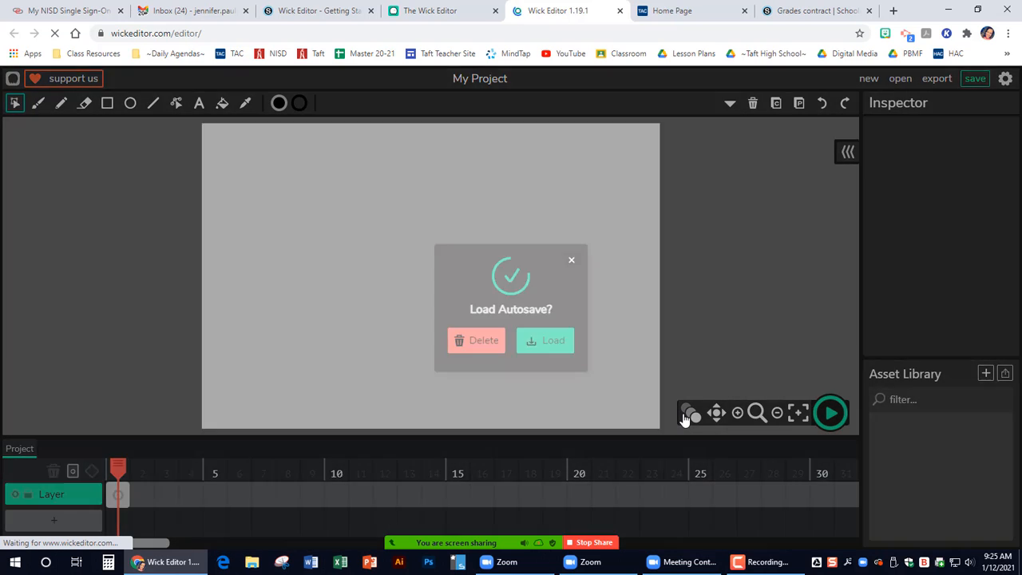
click(550, 350)
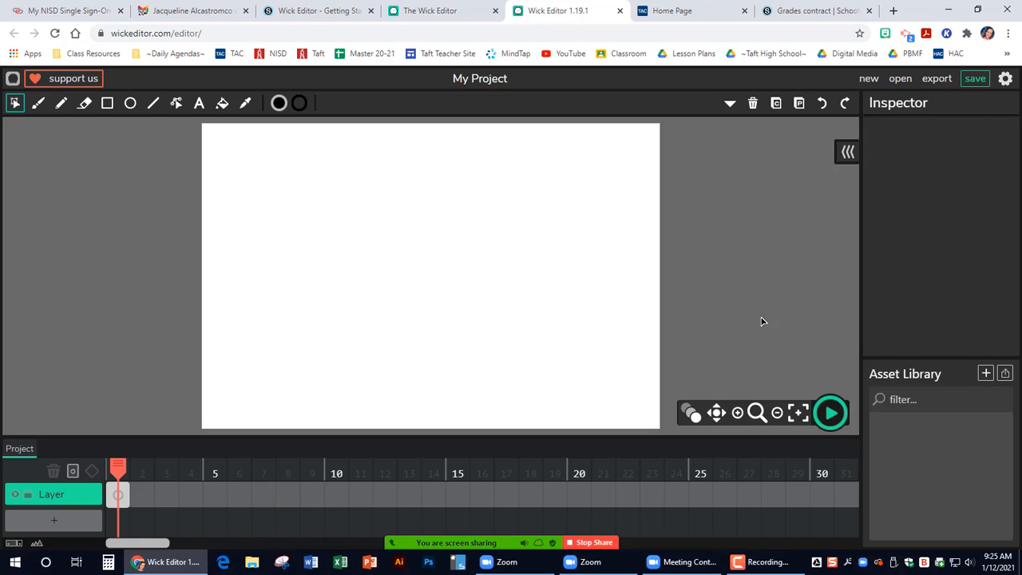
Start opening a project file and browse Google Drive File Stream (V:) to My Drive > _Taft HS_ > ~Taft High School~
click(900, 80)
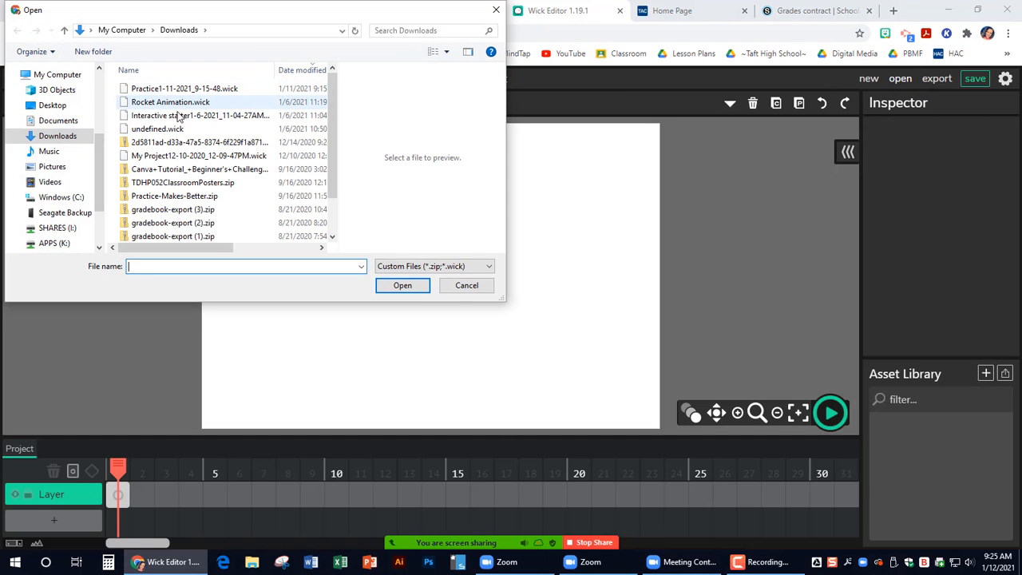
click(40, 74)
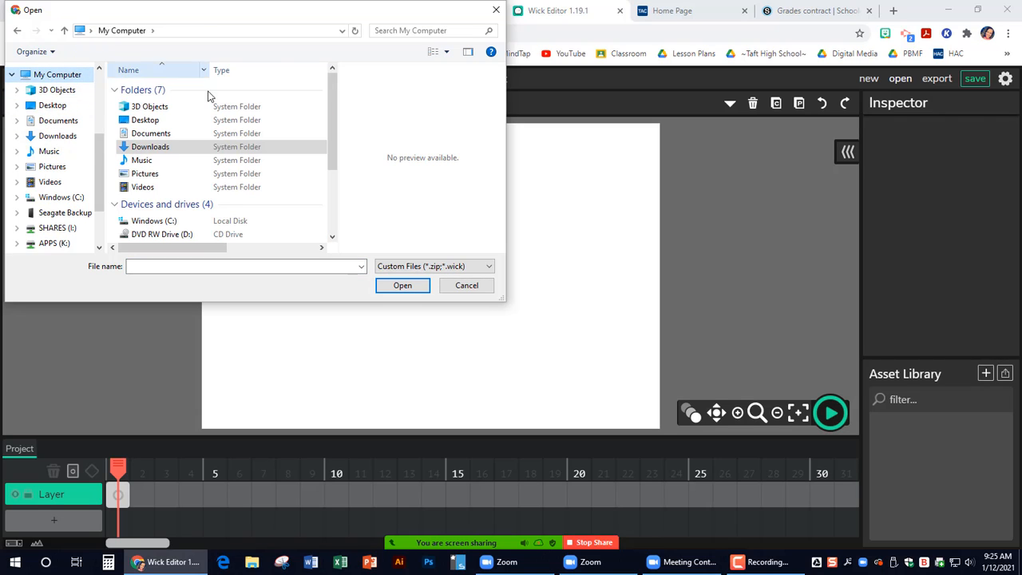
scroll(157, 176, down, 3)
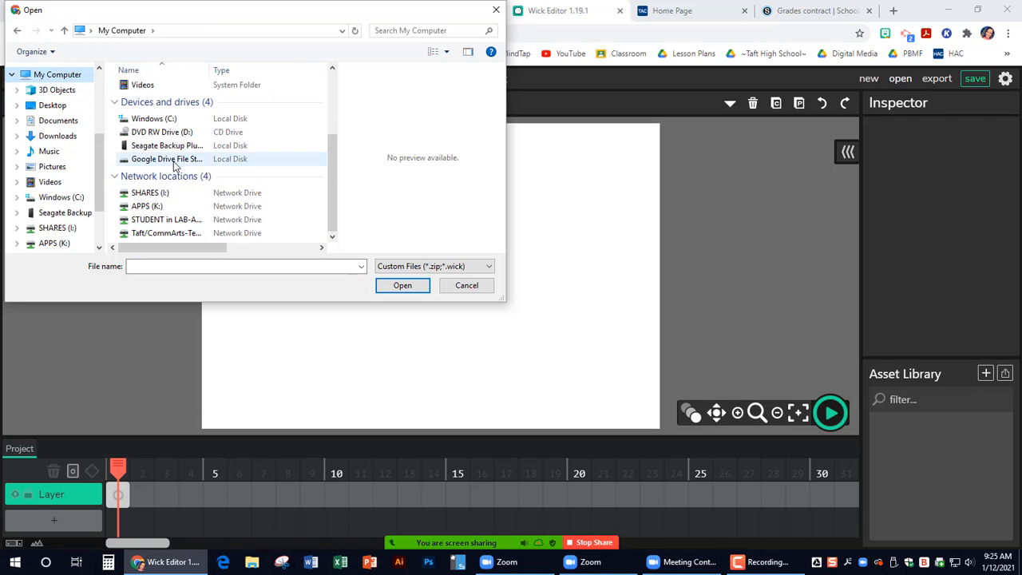
click(175, 164)
double_click(167, 163)
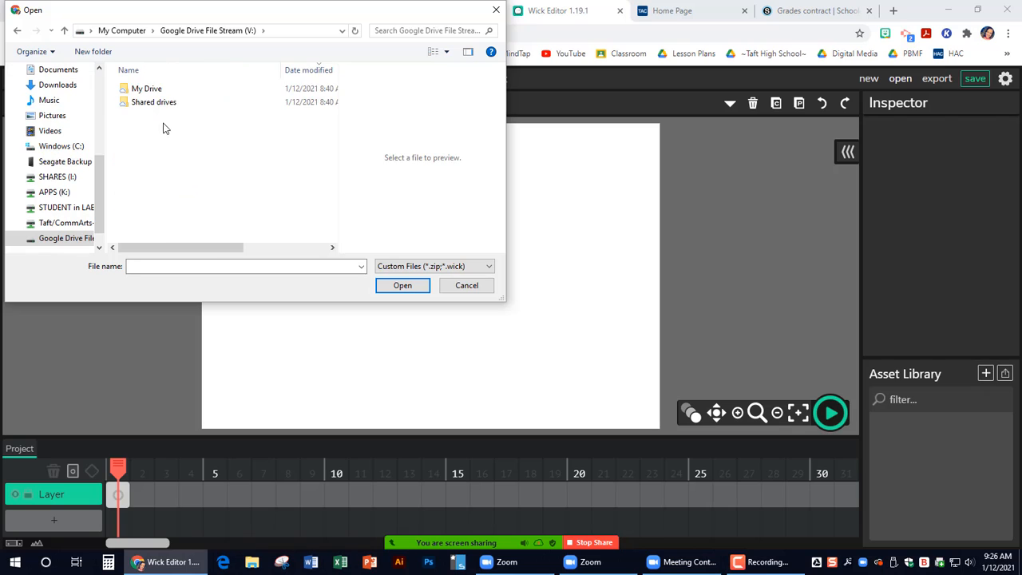
double_click(155, 89)
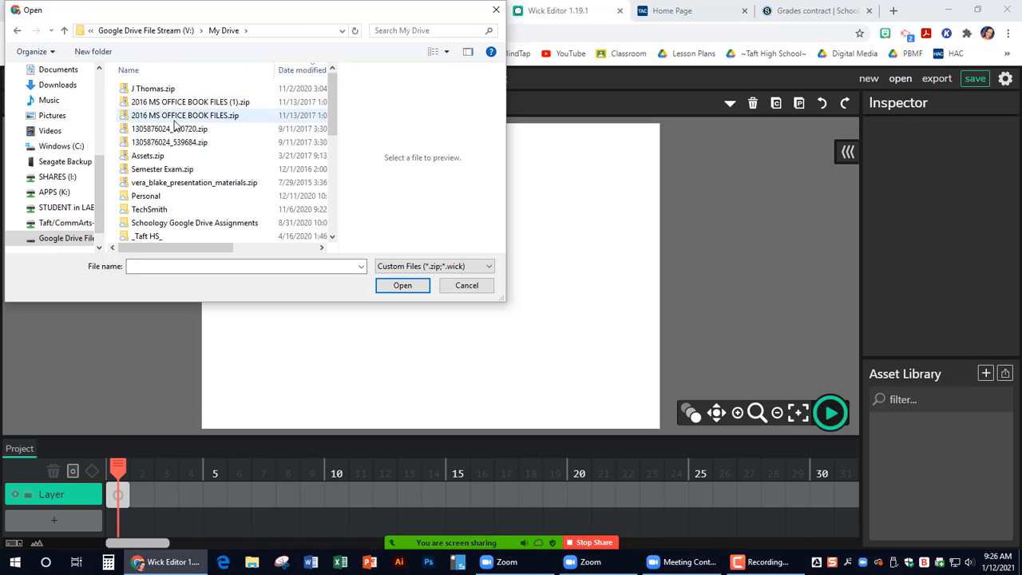
click(132, 69)
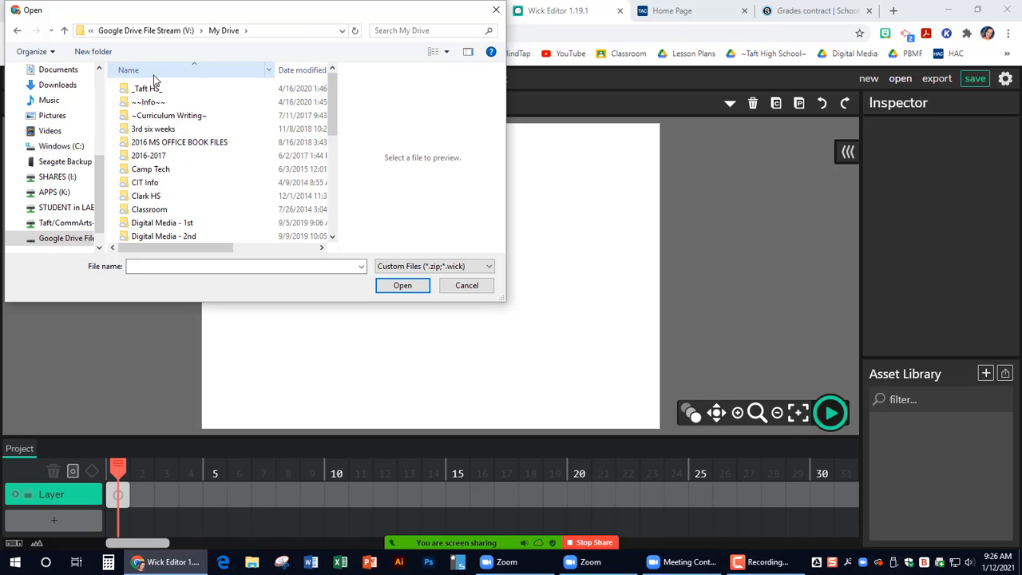
double_click(156, 89)
double_click(156, 88)
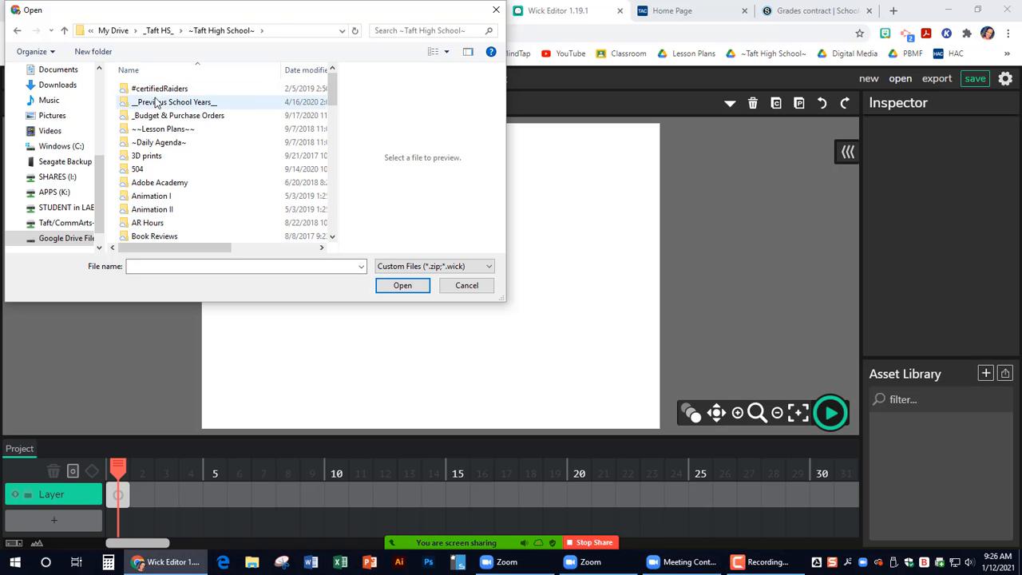
Open Ball bounce1-6-2021_10-22-48AM.wick from the Digital Media > Wick Editor folder and play a preview of it, stopping it again
scroll(155, 133, down, 6)
scroll(156, 135, down, 5)
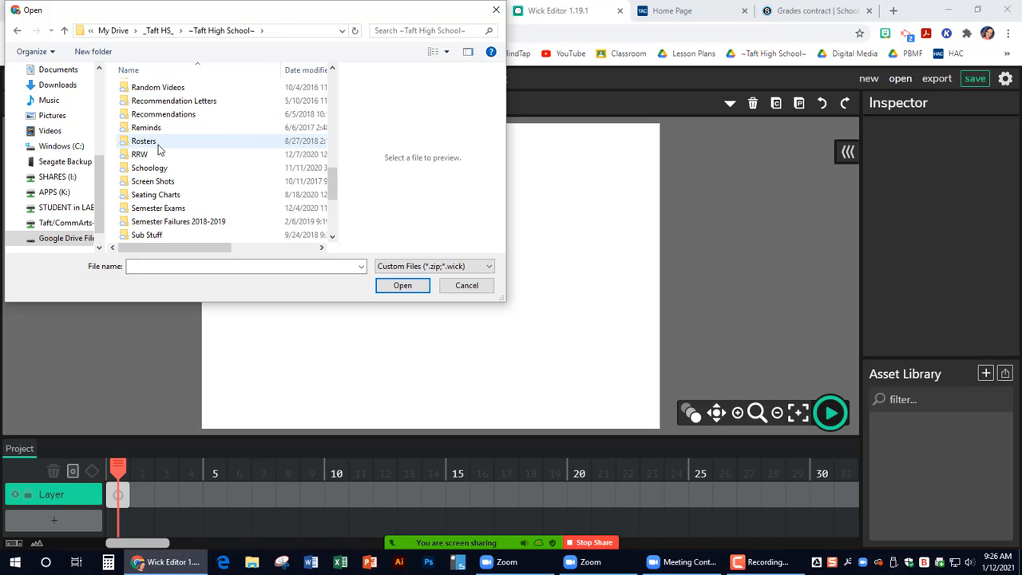
scroll(158, 148, up, 5)
scroll(158, 148, up, 3)
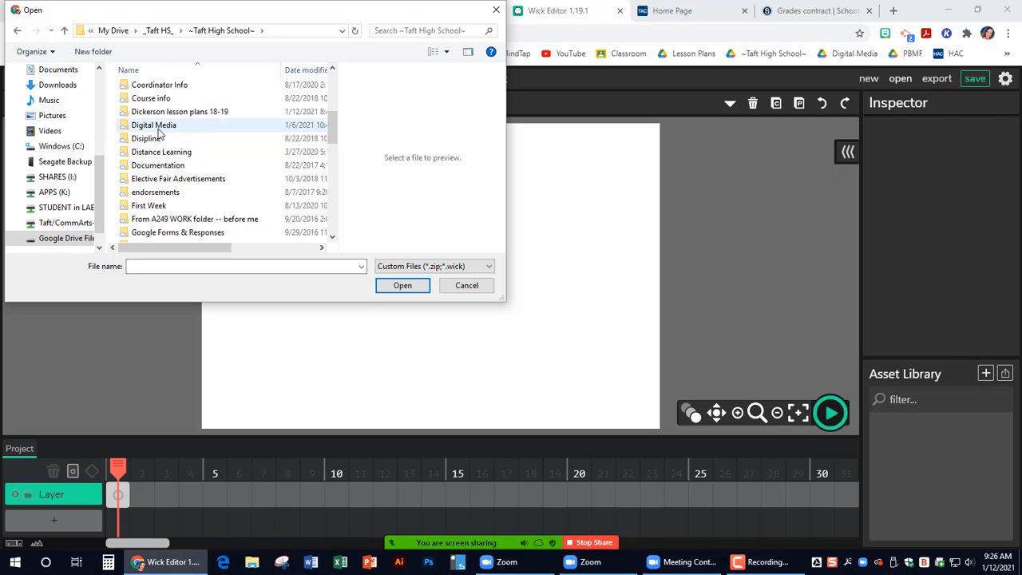
double_click(157, 132)
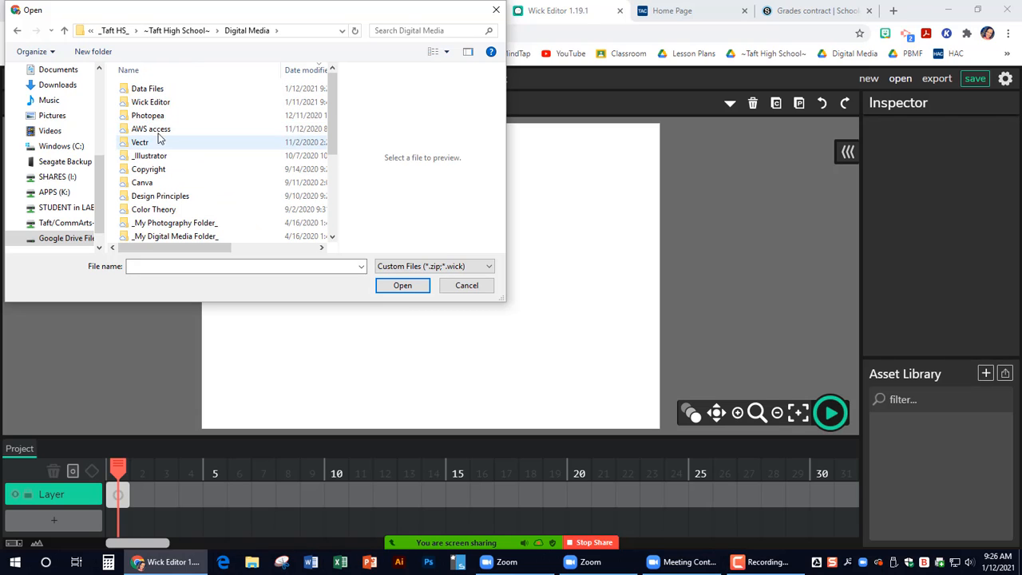
double_click(152, 102)
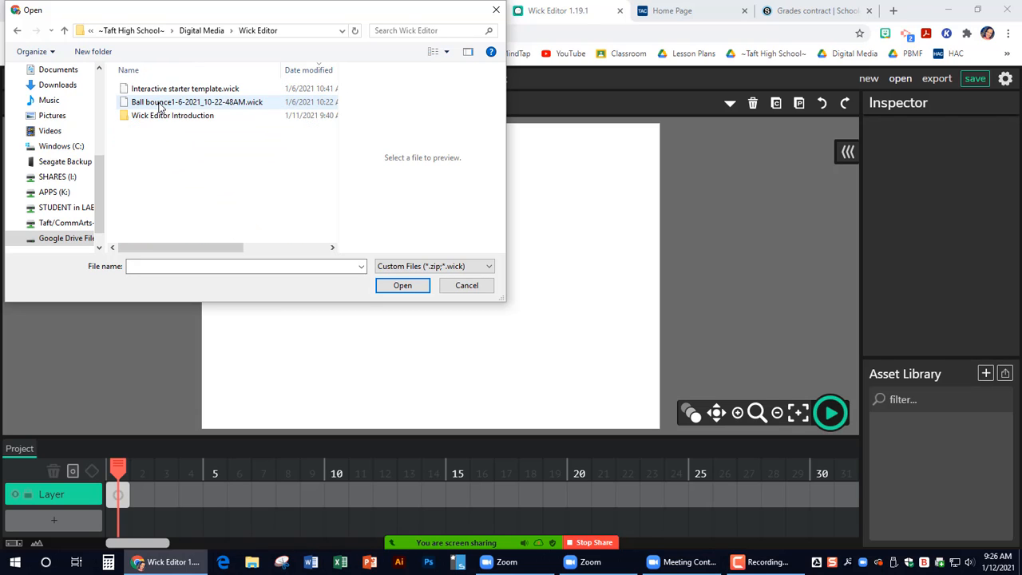
double_click(226, 102)
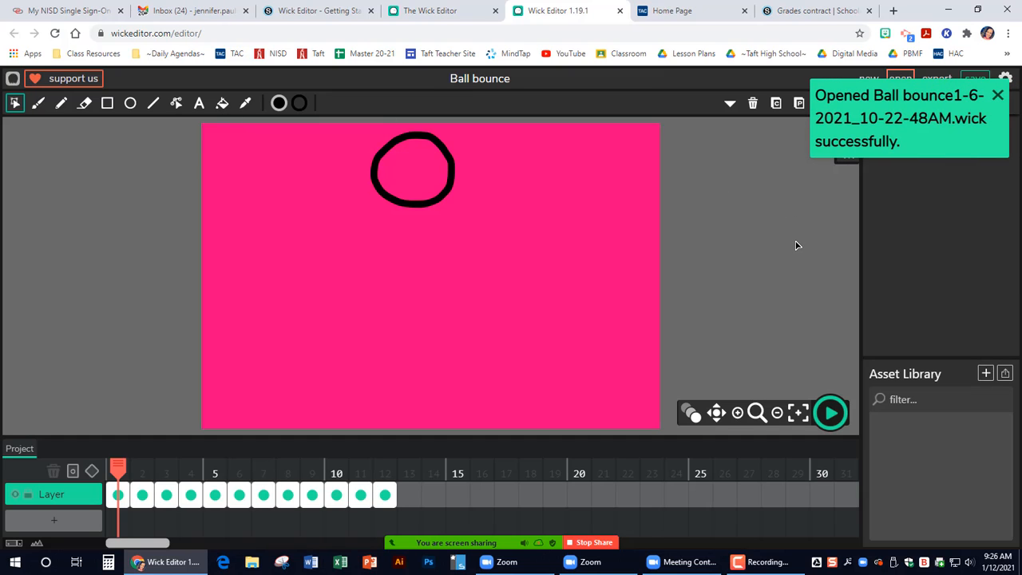
click(830, 412)
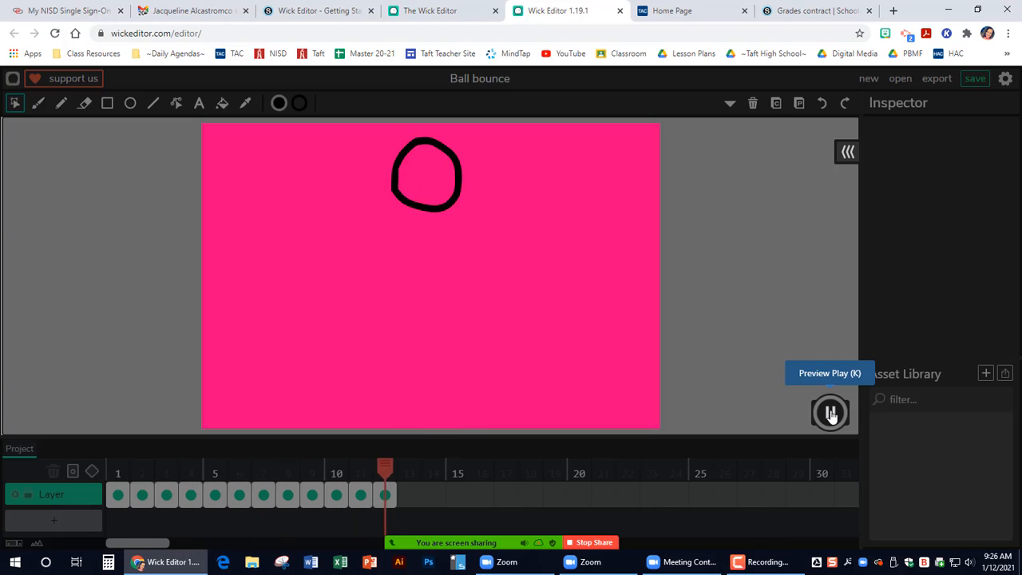
click(830, 413)
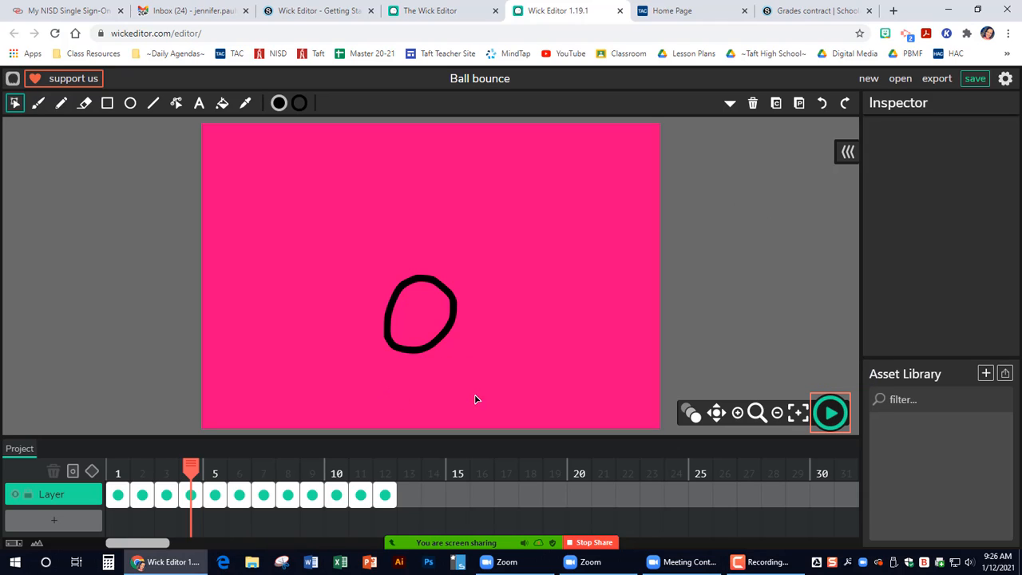
Rename the animation's only layer as Ball
click(51, 503)
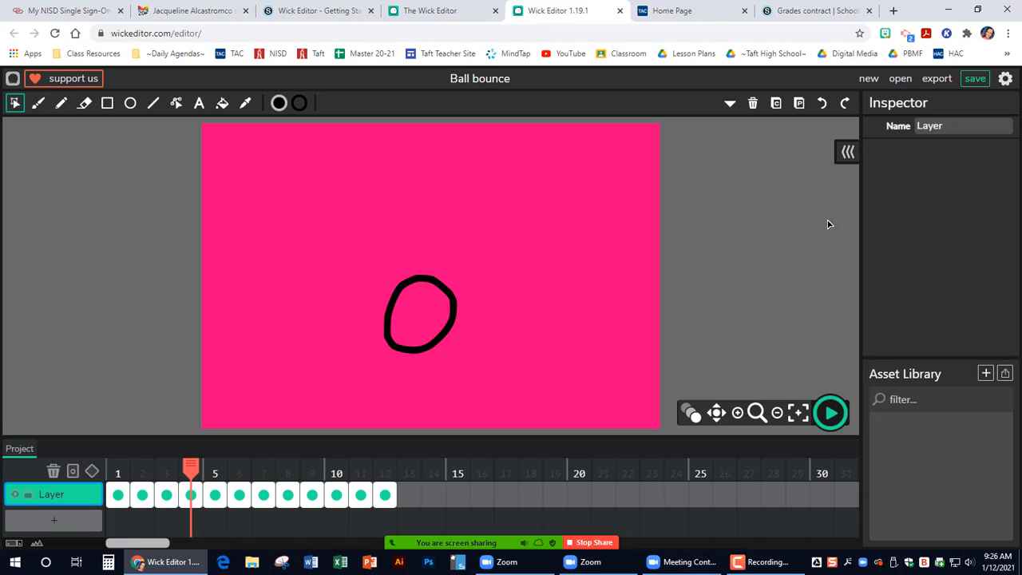
double_click(930, 125)
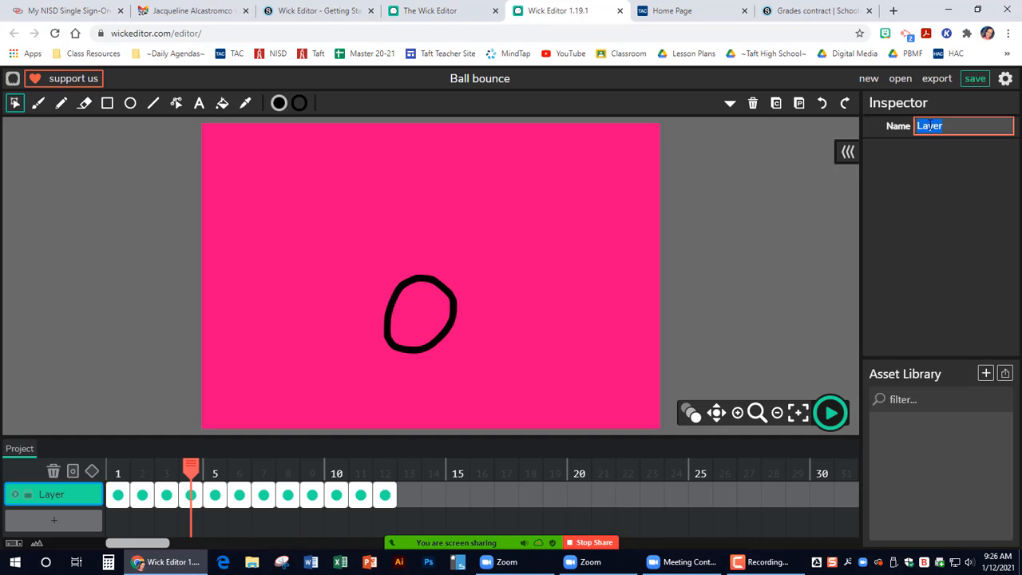
text(Ball)
click(90, 357)
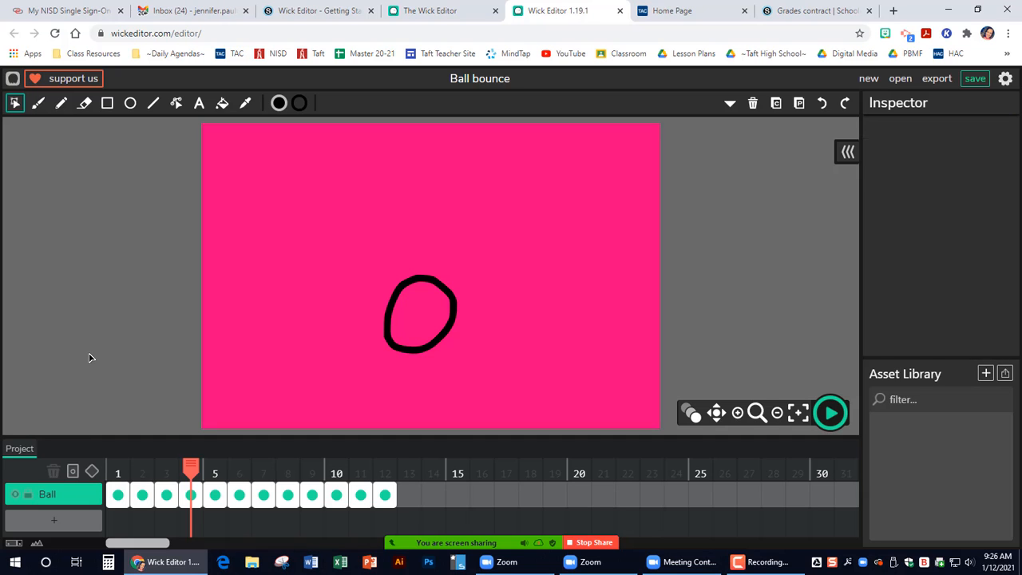
Choose light blue as the background color in the project settings
click(1005, 78)
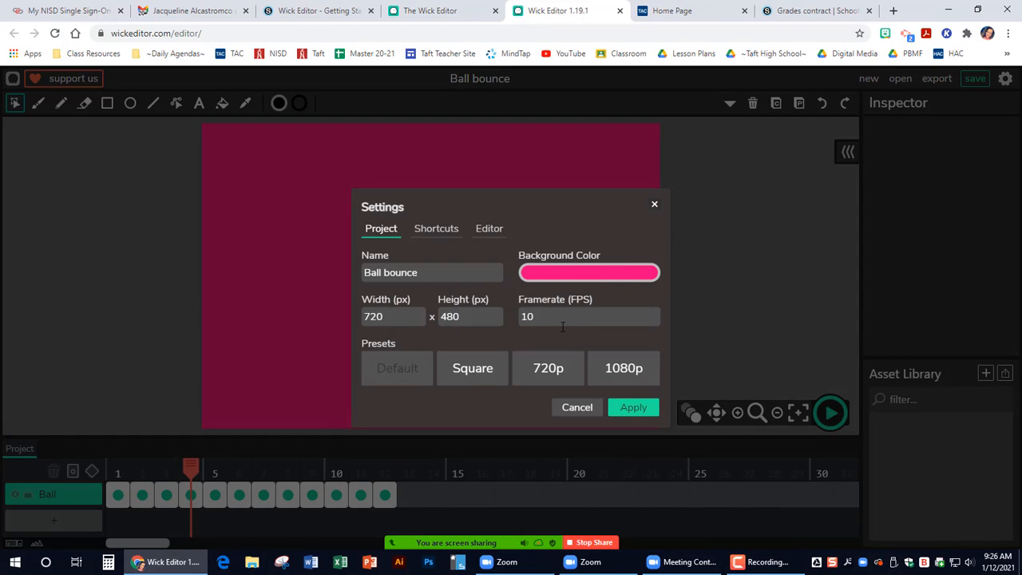
key(ctrl)
key(ctrl)
key(ctrl)
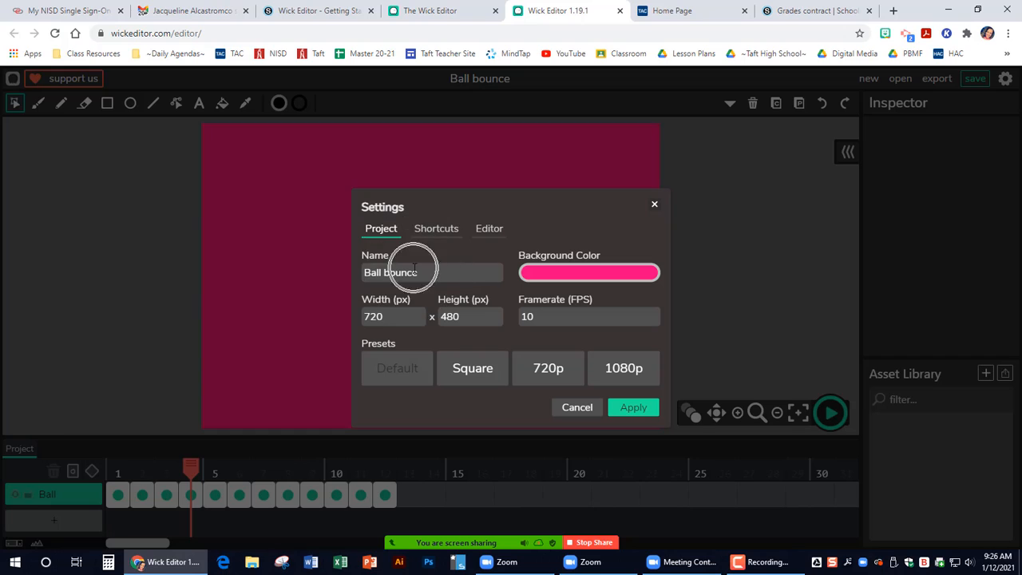
click(621, 277)
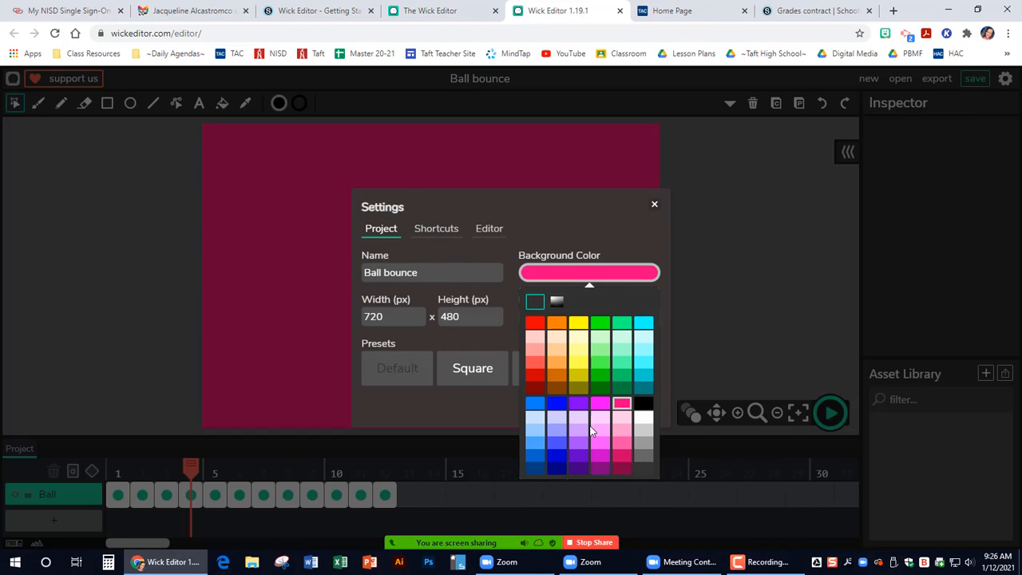
click(599, 429)
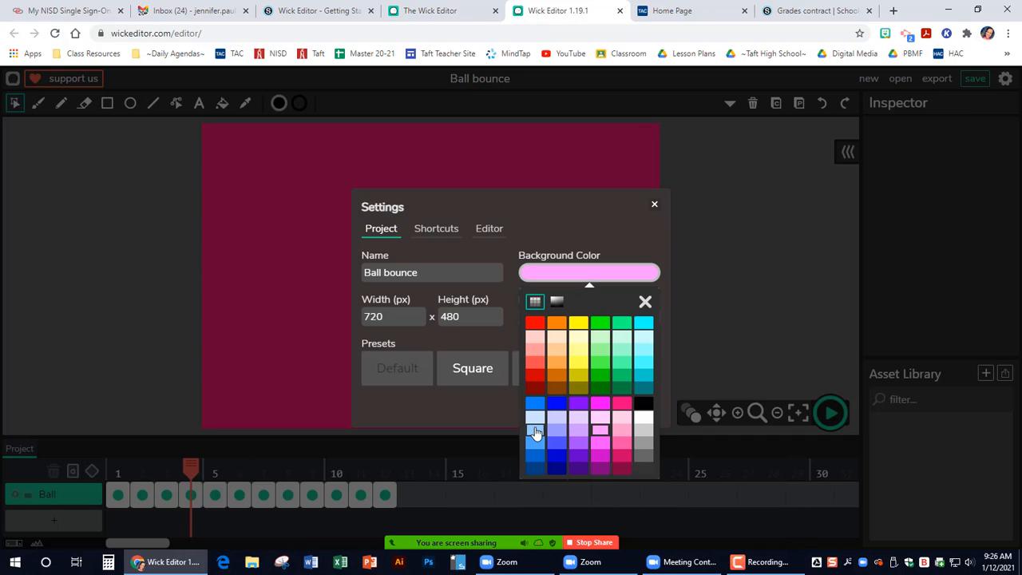
click(534, 430)
click(647, 304)
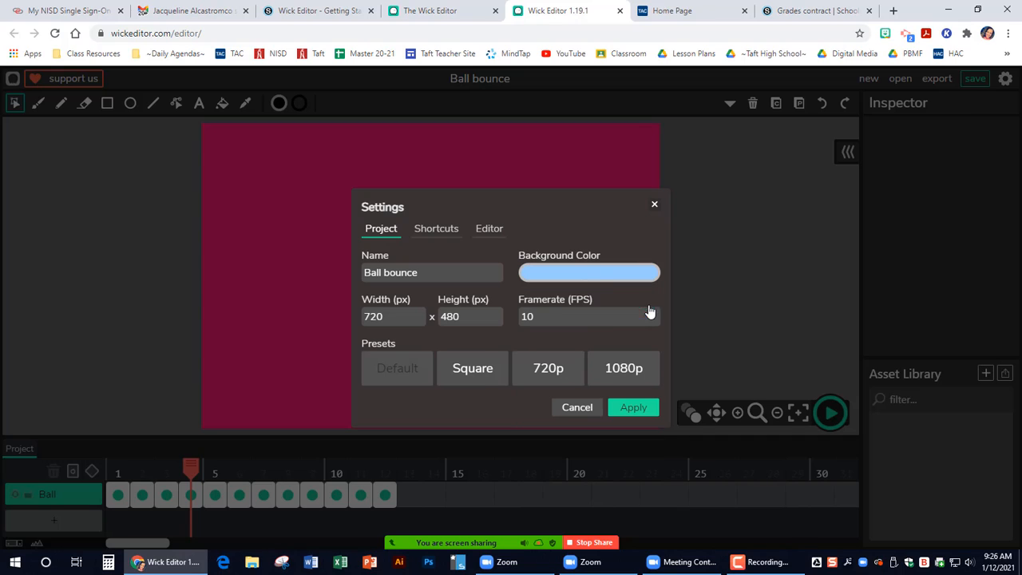
Apply the project settings with a framerate of 5 FPS and preview the bouncing ball at that speed
click(551, 312)
drag(538, 317, 519, 323)
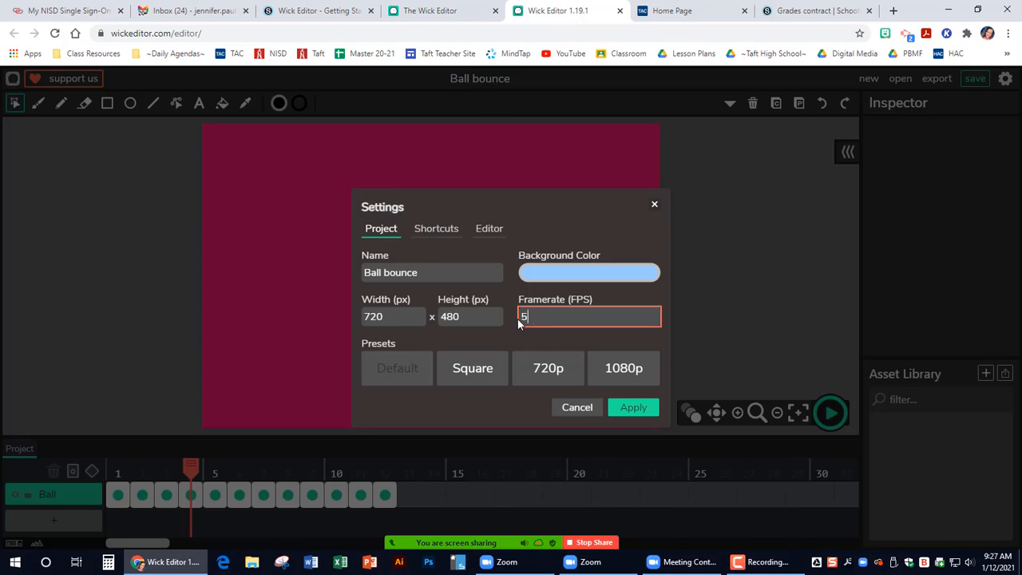
click(636, 411)
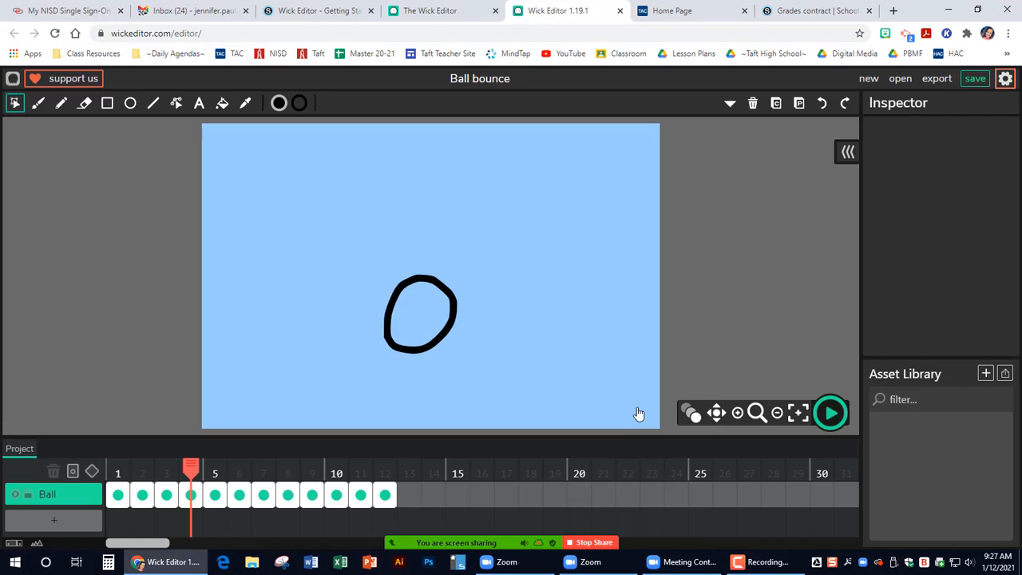
click(830, 413)
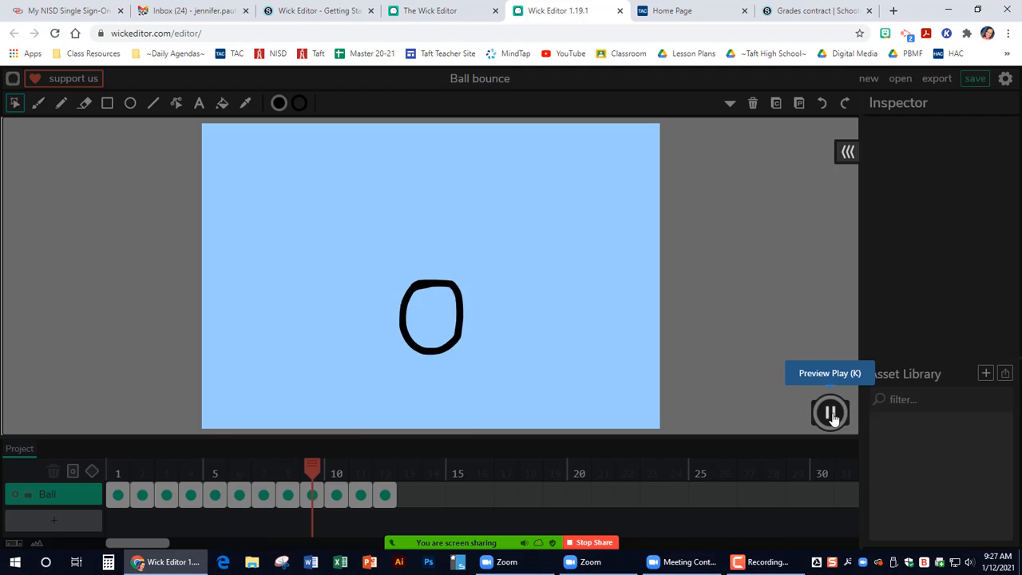
click(830, 412)
Set the project's framerate to 20 FPS and preview the bouncing ball at that speed
click(1004, 78)
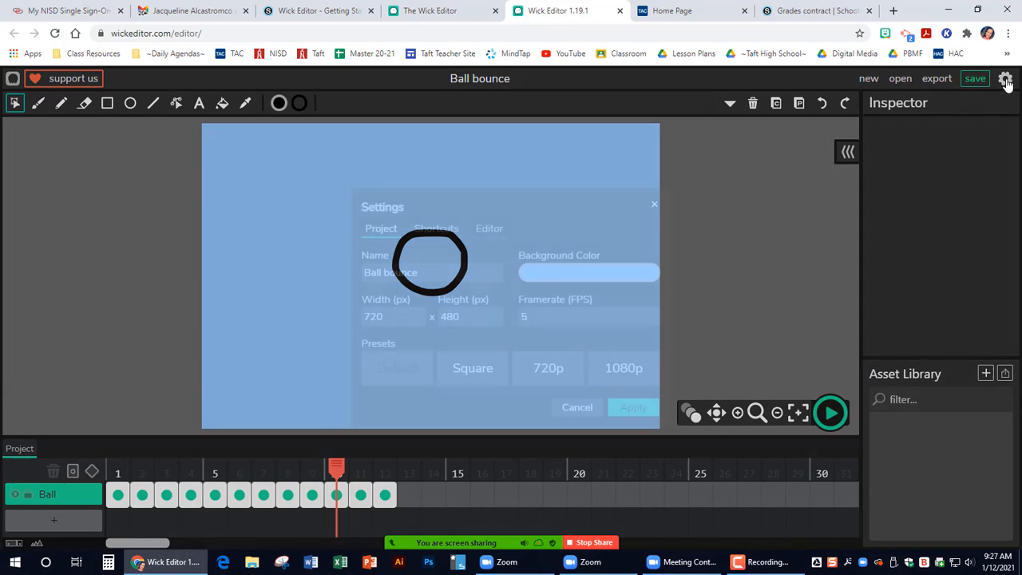
double_click(556, 314)
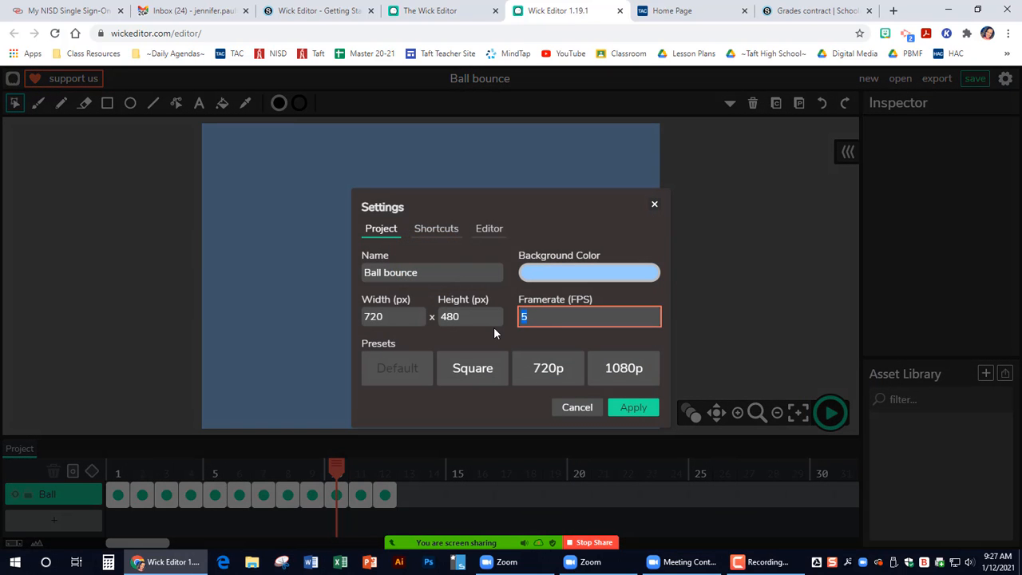
text(20)
click(639, 409)
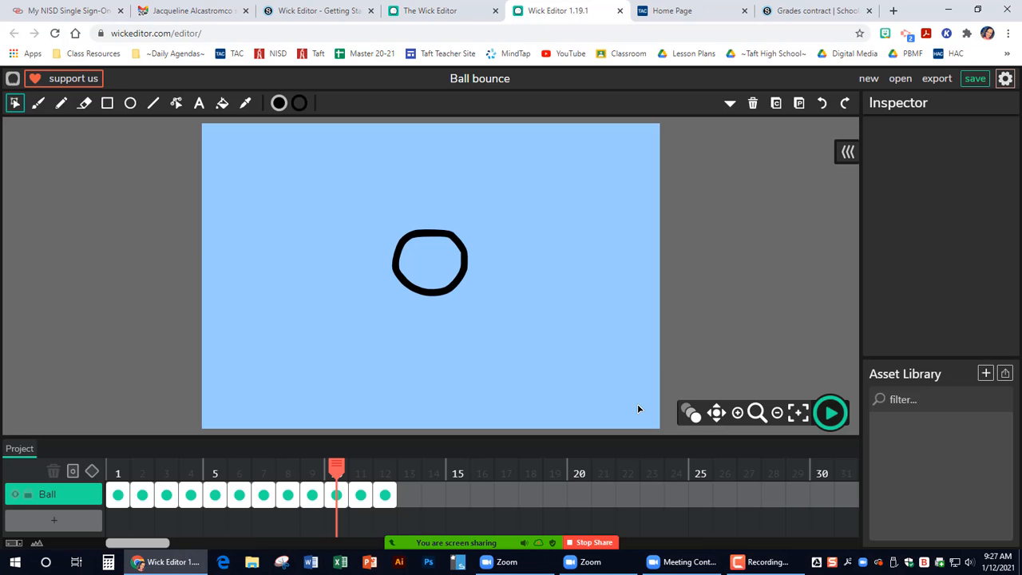
click(830, 413)
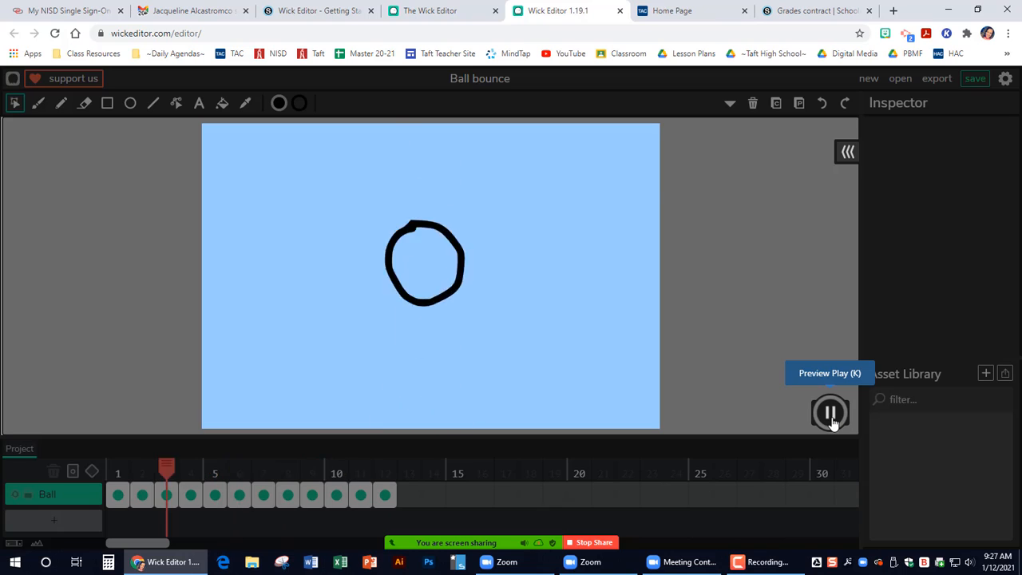
click(830, 412)
Set the project's framerate to 12 FPS, then preview the animation and stop it
click(1005, 78)
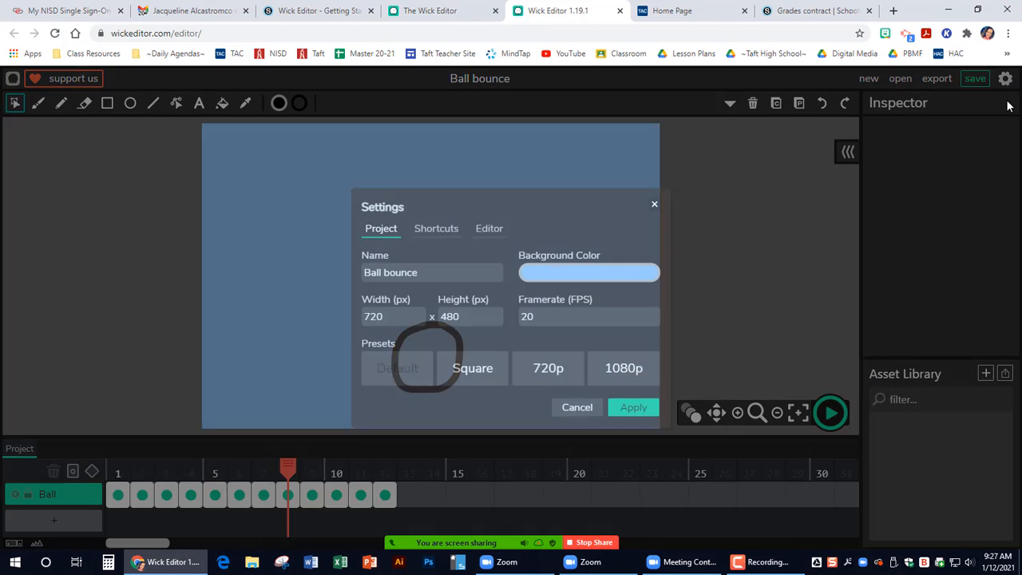
drag(535, 316, 514, 318)
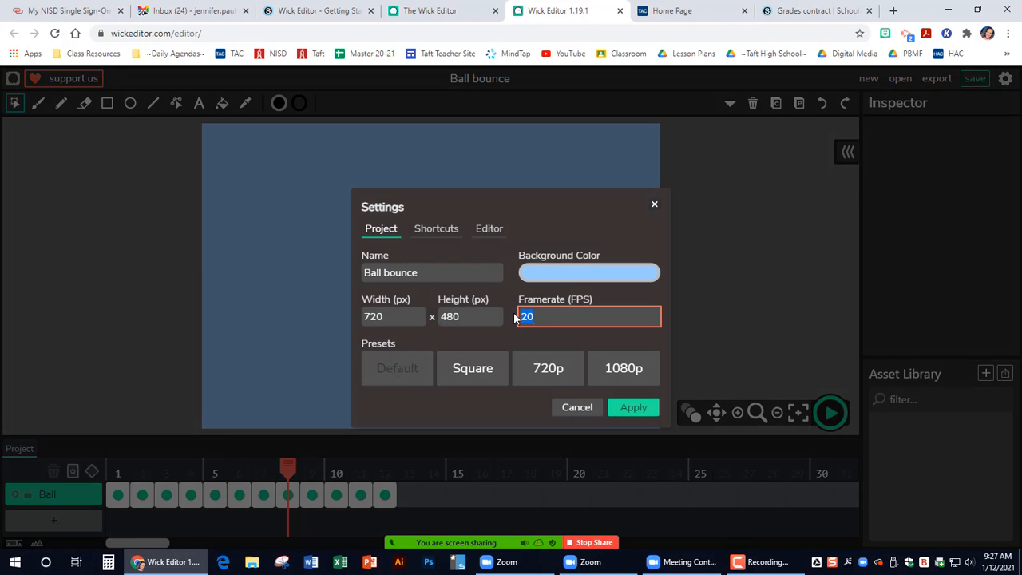
text(12)
click(639, 408)
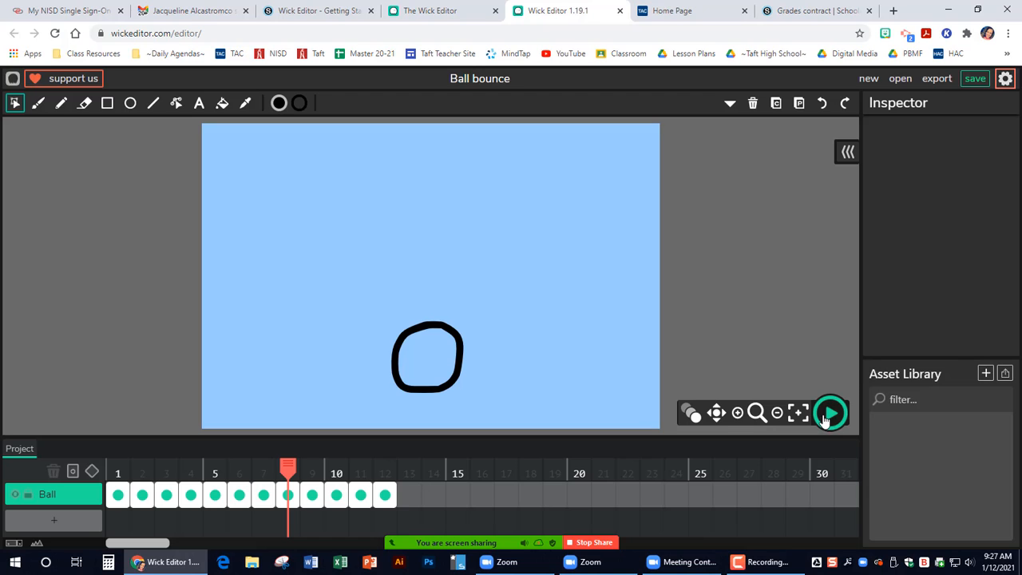
click(828, 415)
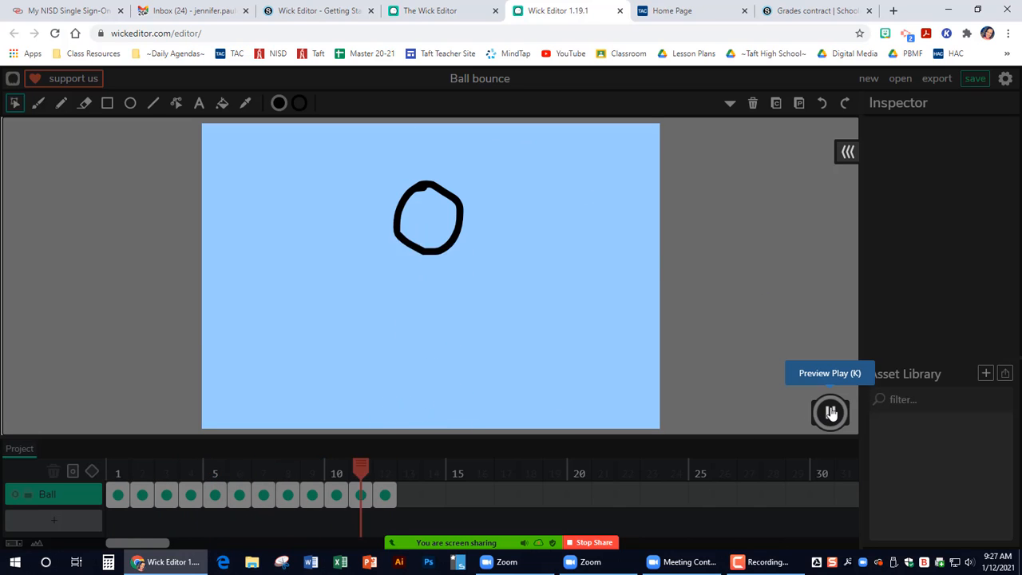
click(830, 412)
Examine the ball drawing in each frame of the Ball layer, one by one from frame 1 to frame 12
click(117, 495)
click(142, 495)
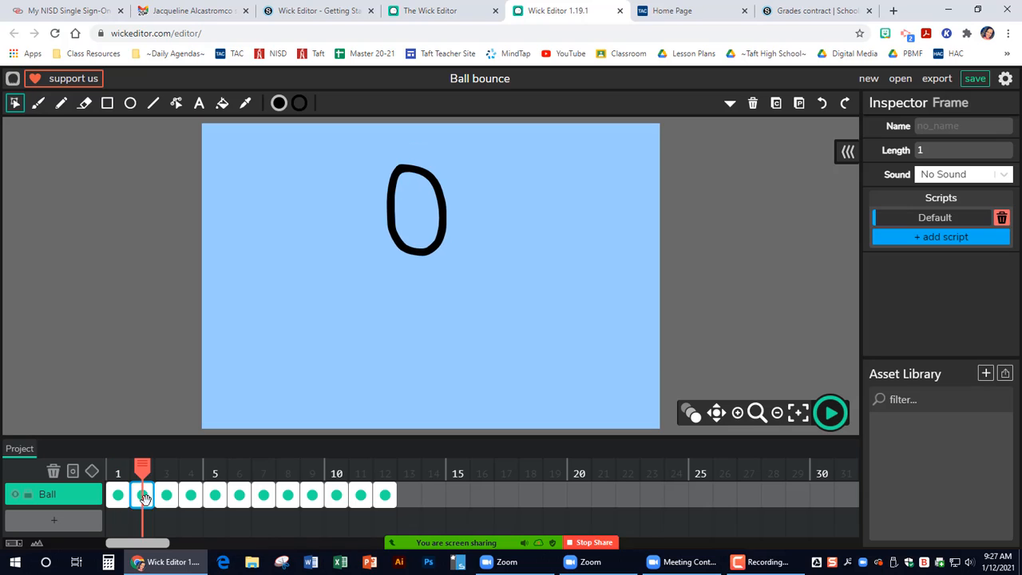
click(166, 495)
click(191, 495)
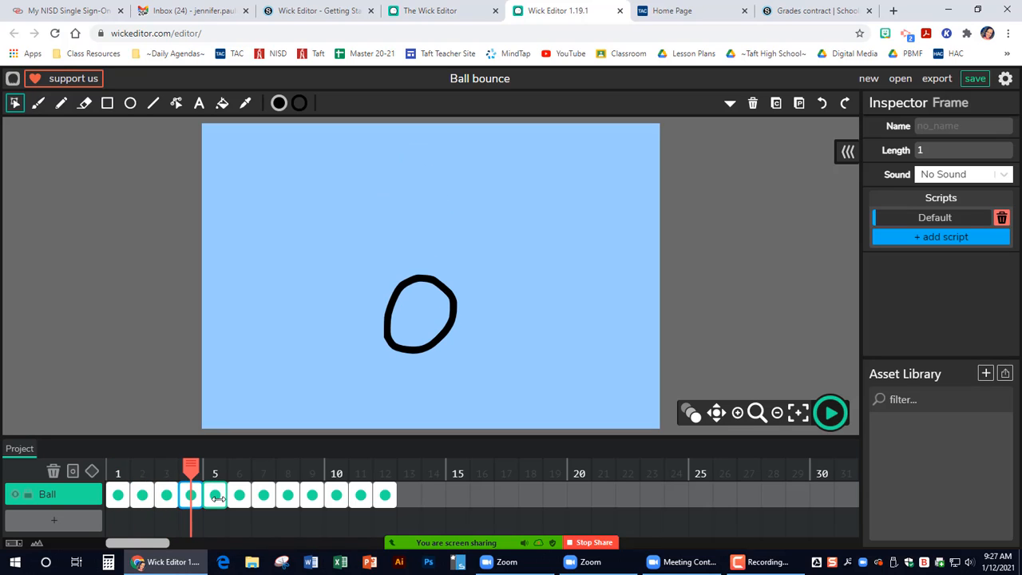
click(215, 495)
click(239, 496)
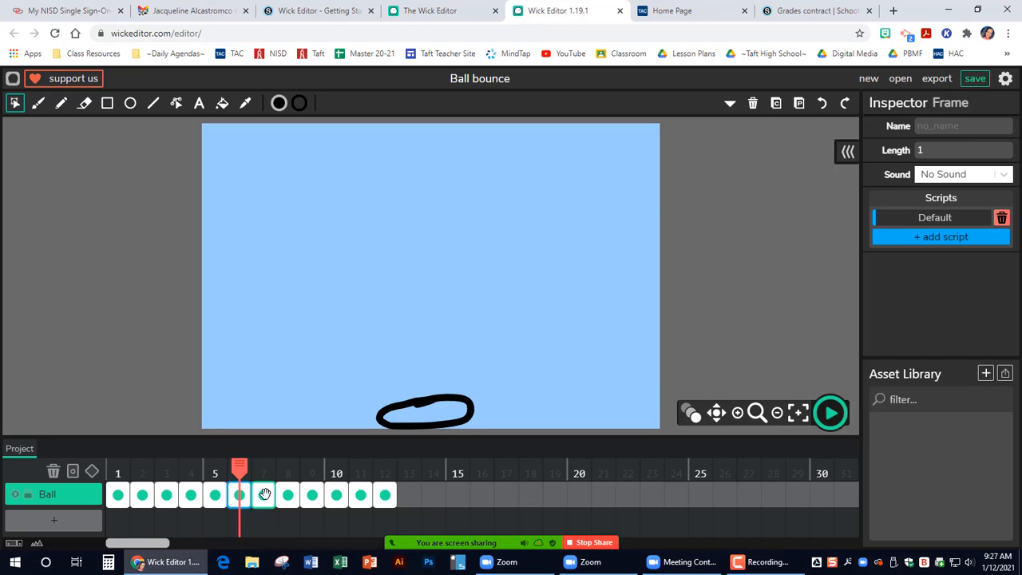
click(263, 495)
click(287, 495)
click(312, 495)
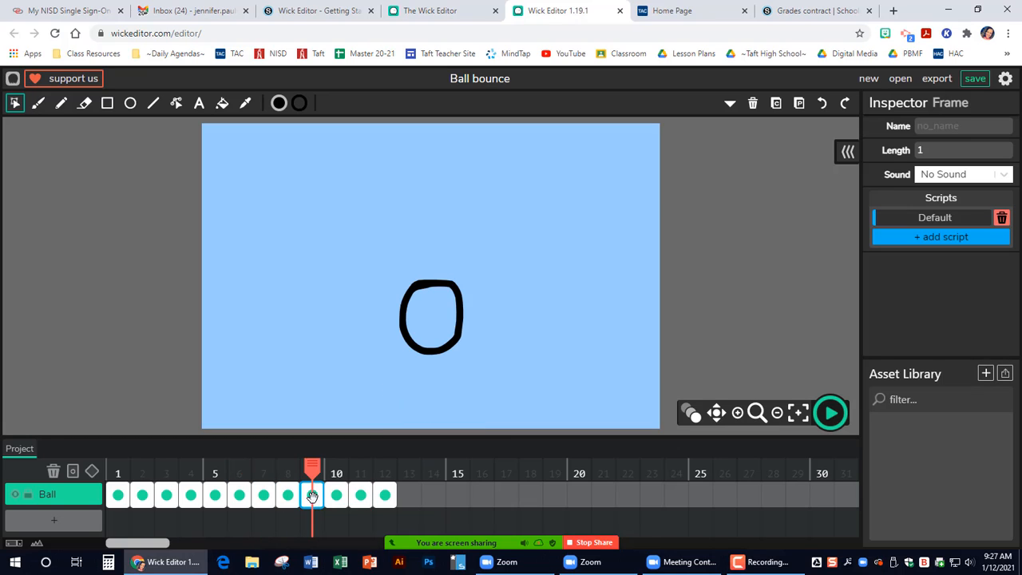
click(336, 495)
click(360, 495)
click(385, 495)
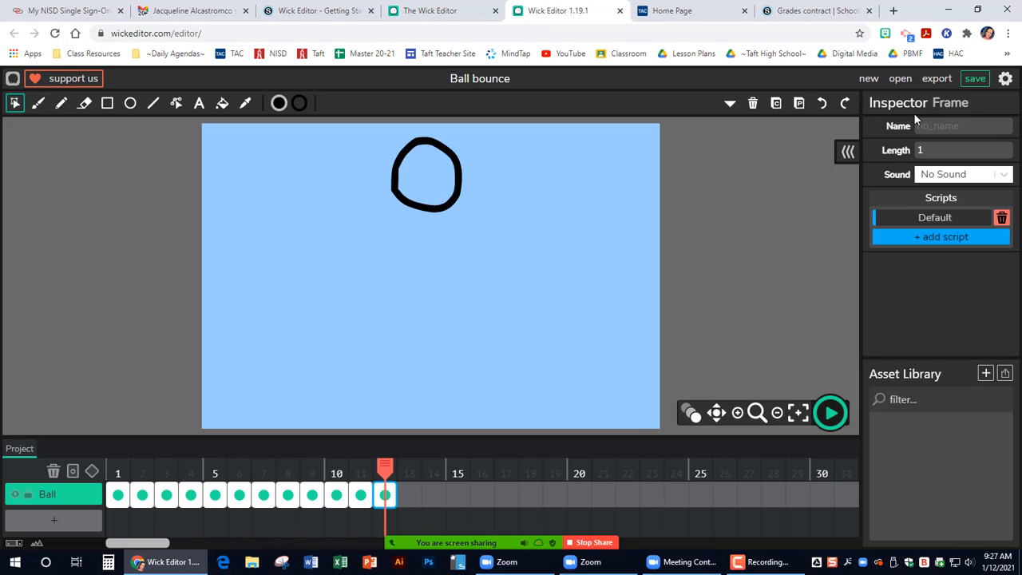
Export the Ball bounce animation as an animated GIF and save the project as a .wick file
click(944, 80)
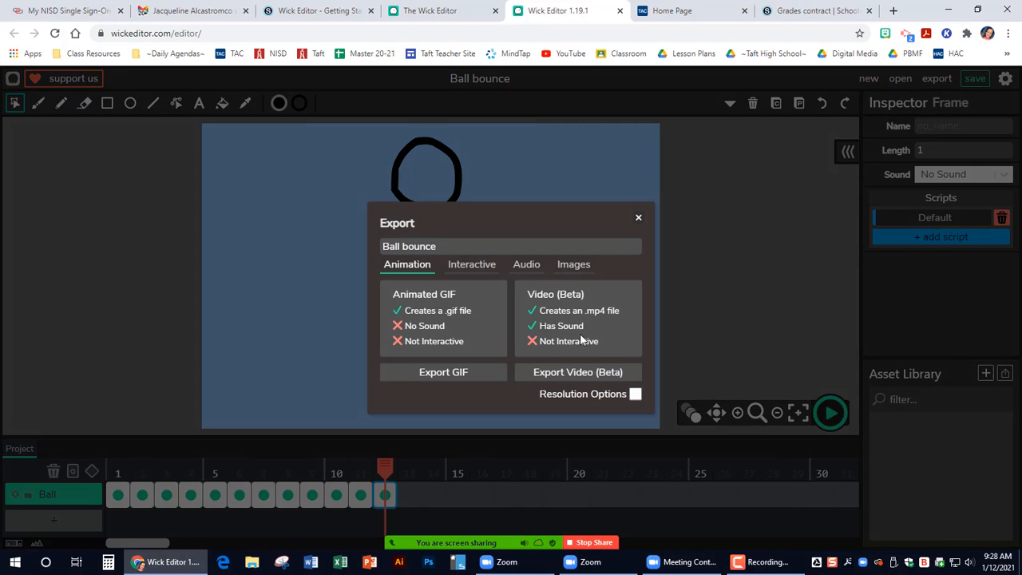
click(435, 374)
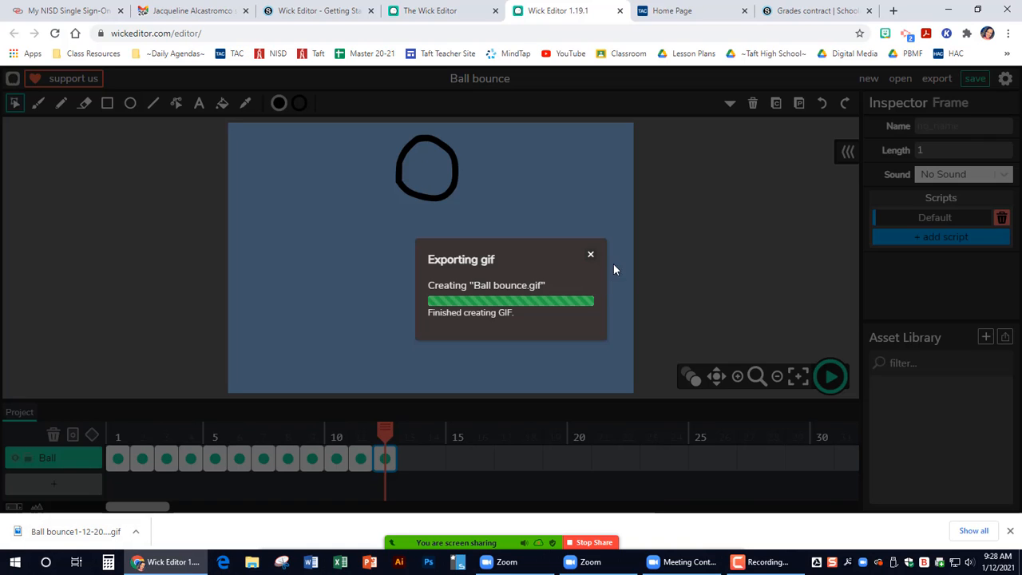
click(590, 254)
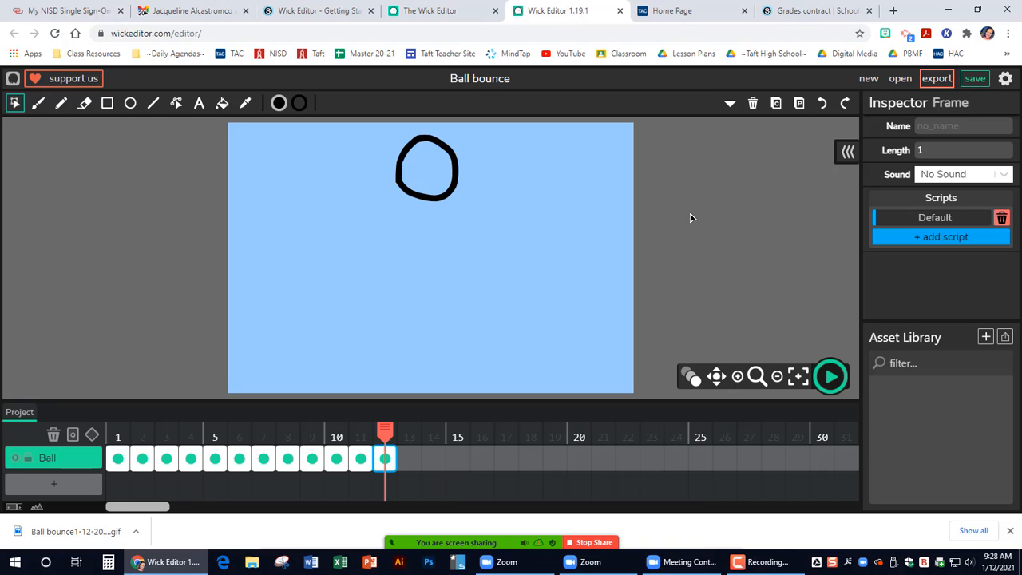
click(976, 80)
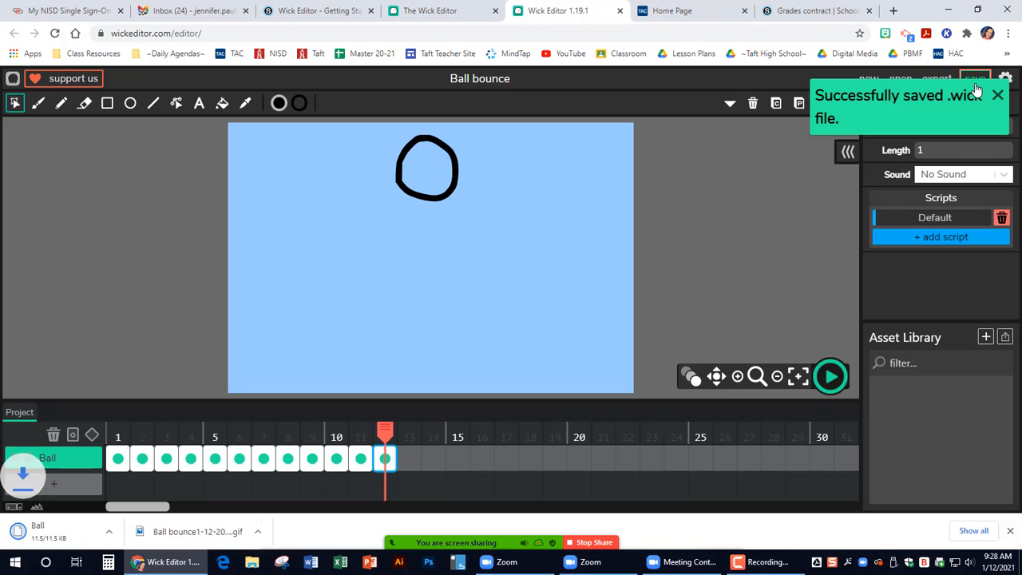